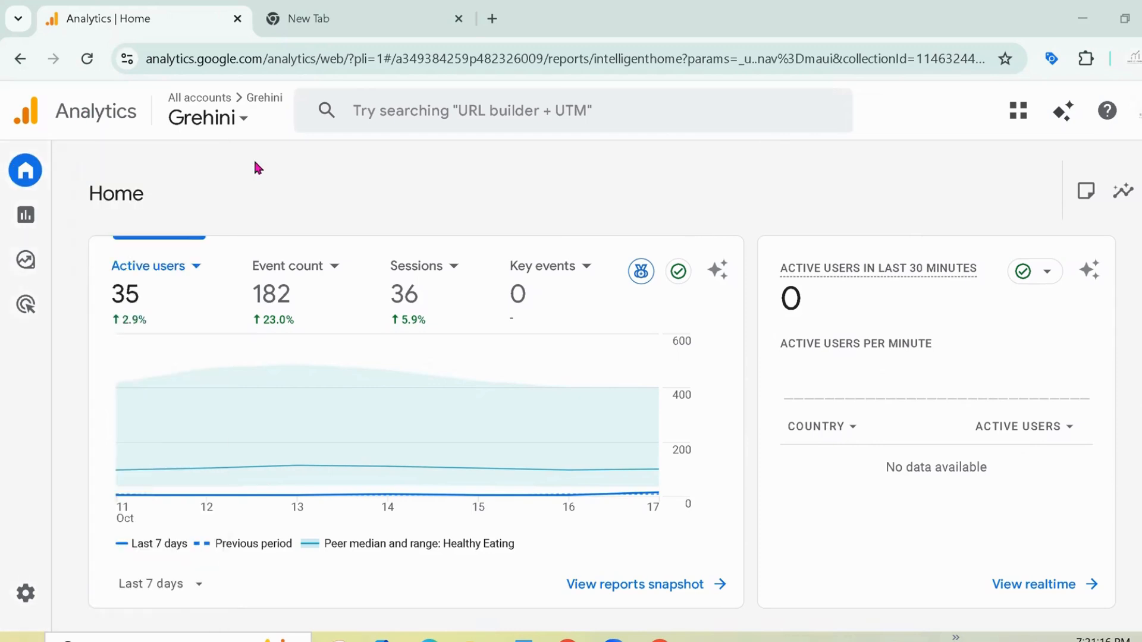
Step: Open the Acquisition overview report from the Life cycle reports
mouse_move(35, 170)
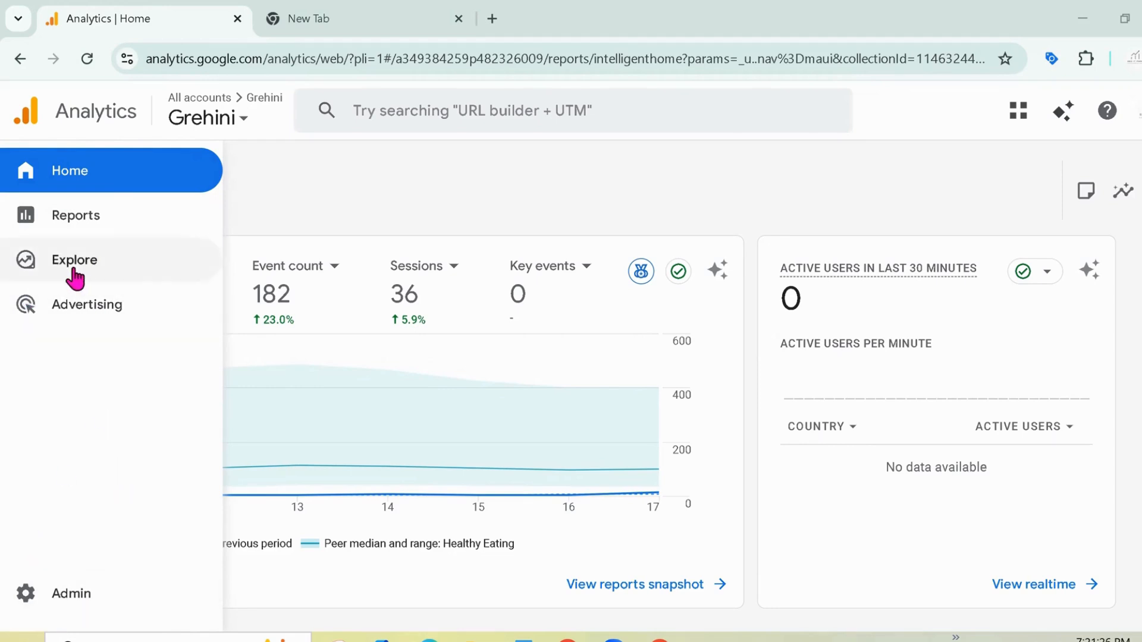
click(84, 219)
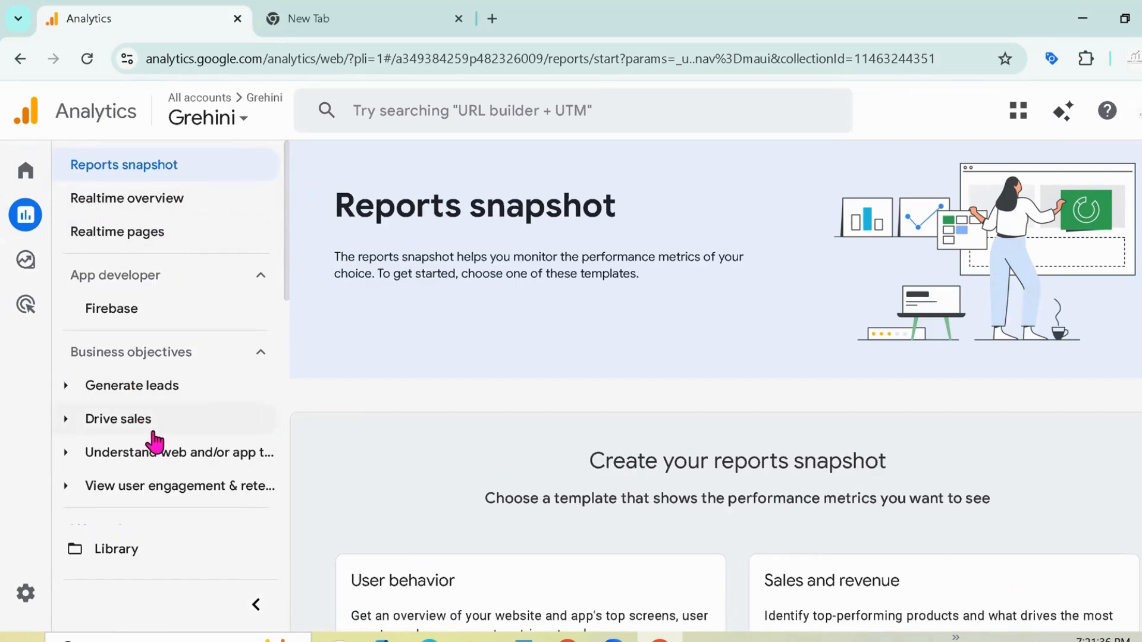
drag(284, 298, 280, 387)
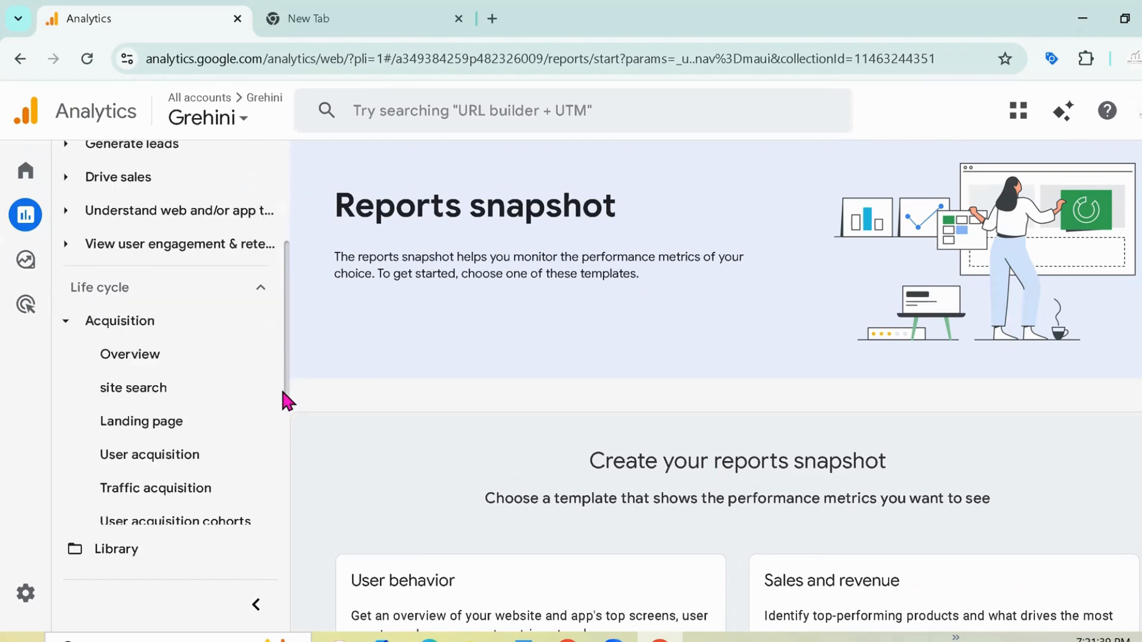
click(138, 333)
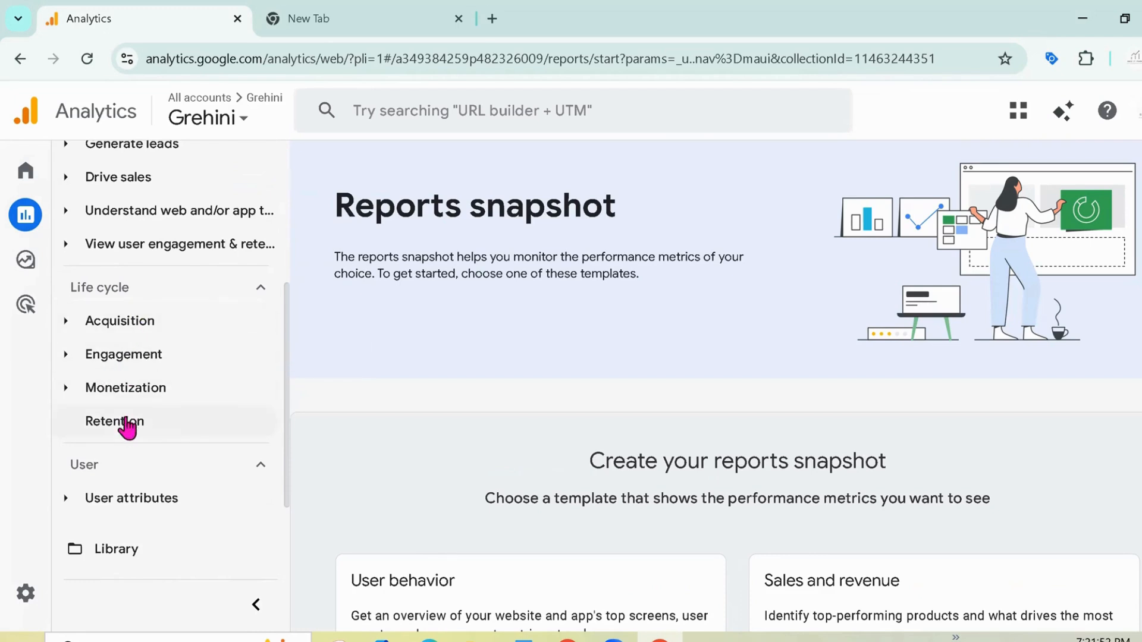
click(131, 333)
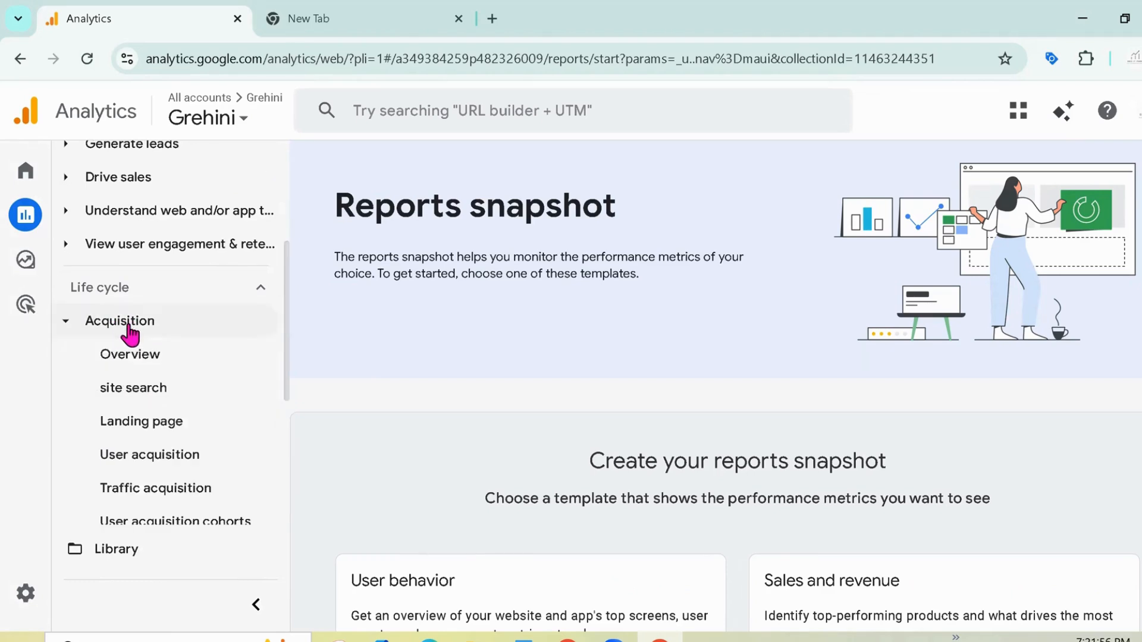
click(162, 364)
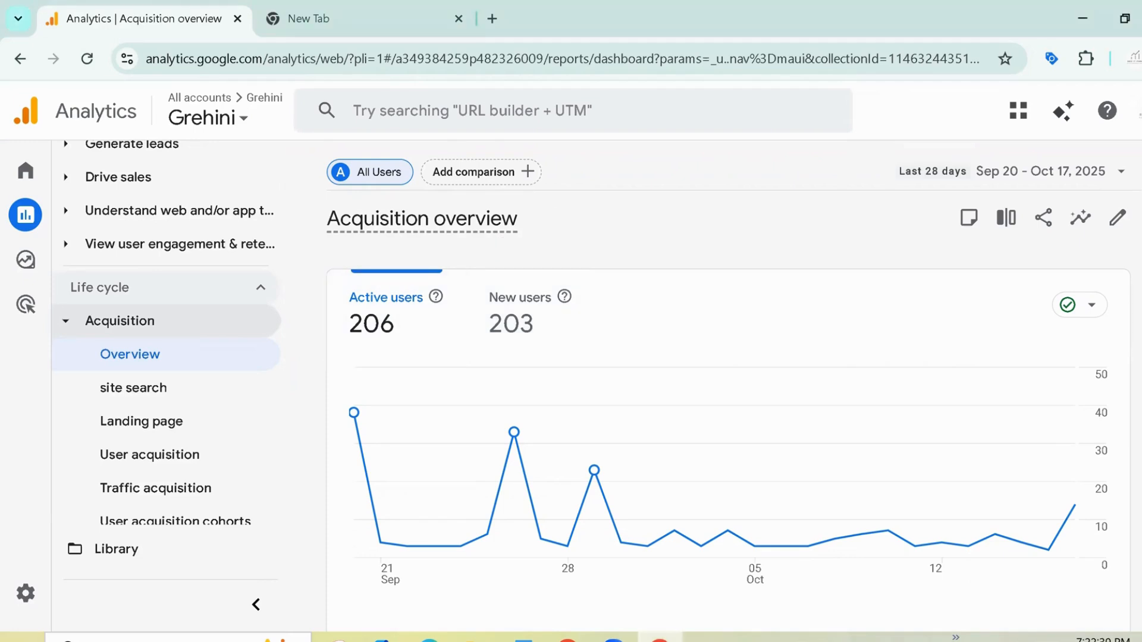
Step: Break down the New users card of the Acquisition overview by First user source / medium
scroll(733, 387, down, 3)
scroll(733, 386, down, 2)
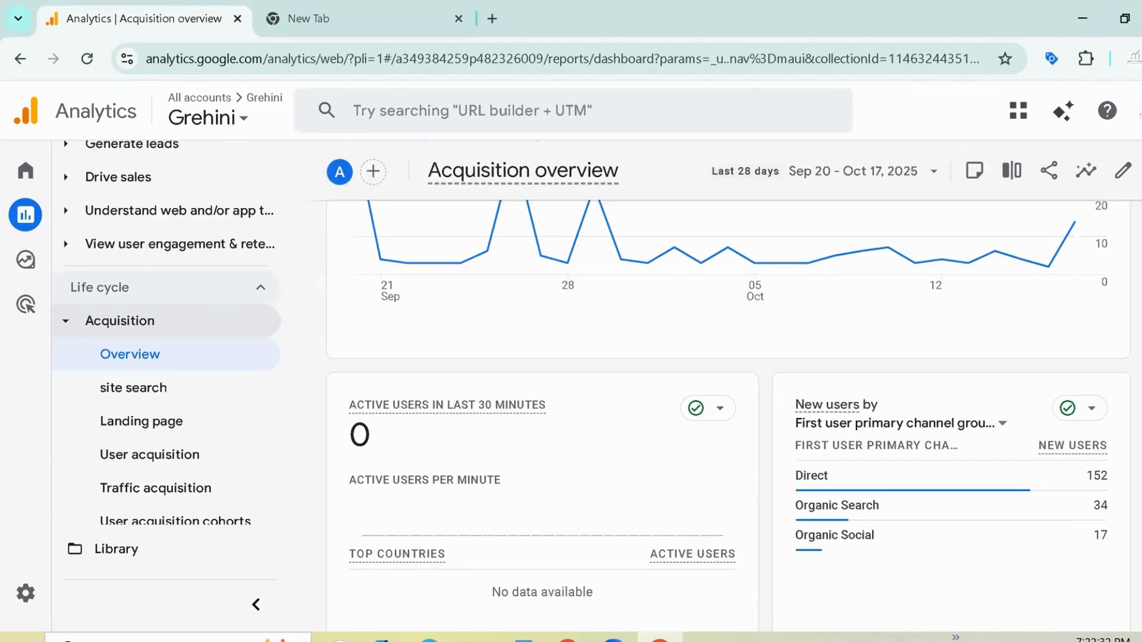
scroll(733, 387, down, 2)
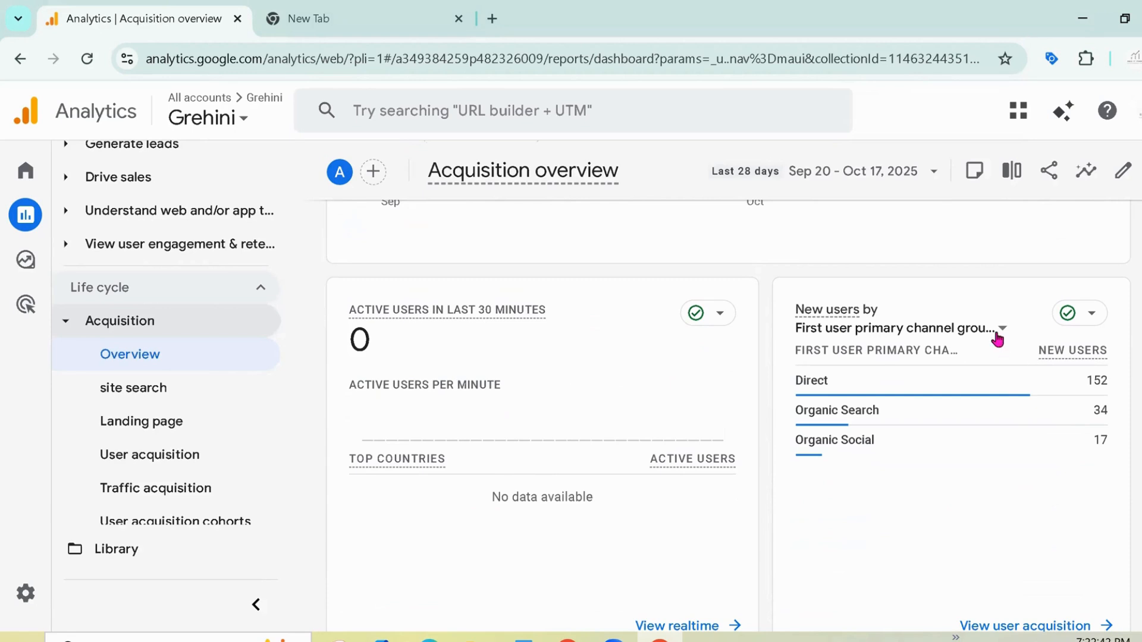
click(1002, 328)
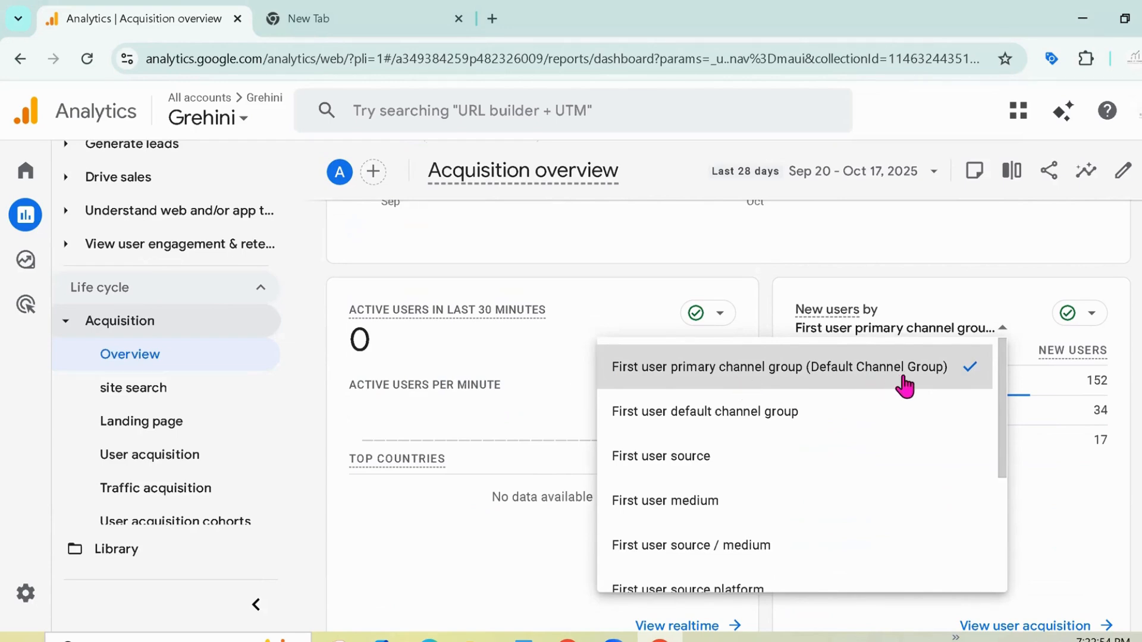
click(826, 376)
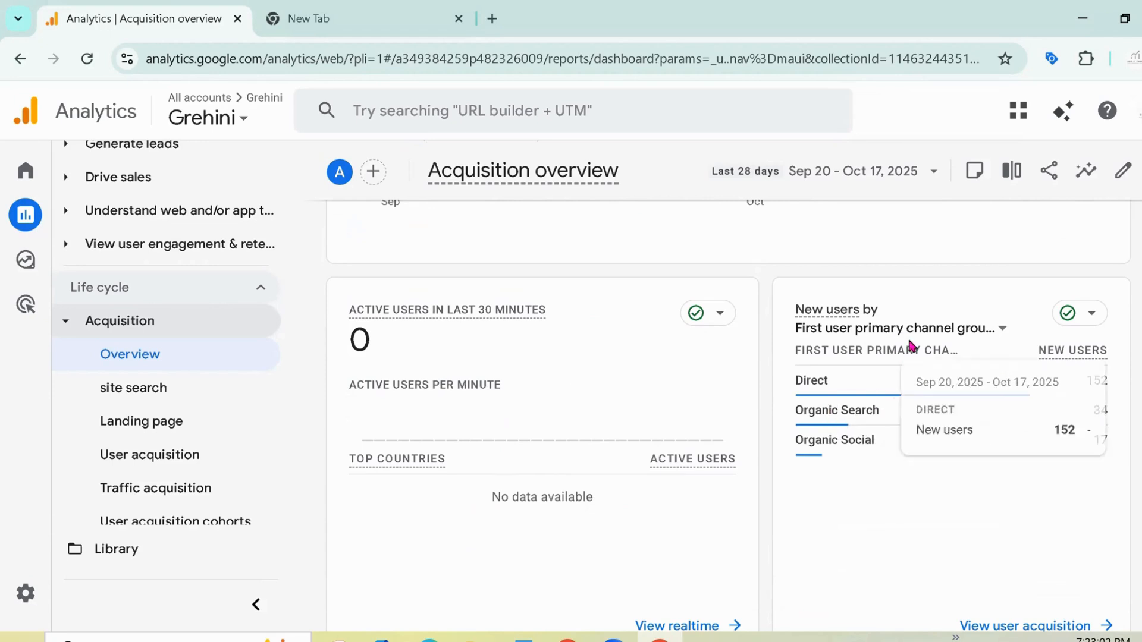
click(1004, 330)
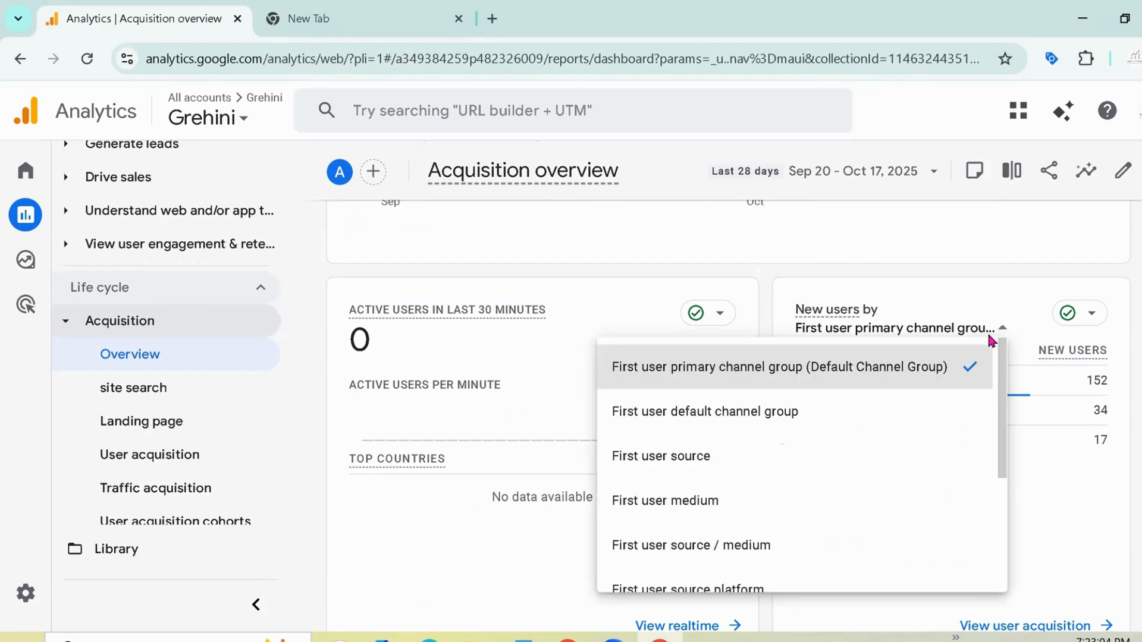
drag(1004, 381, 997, 438)
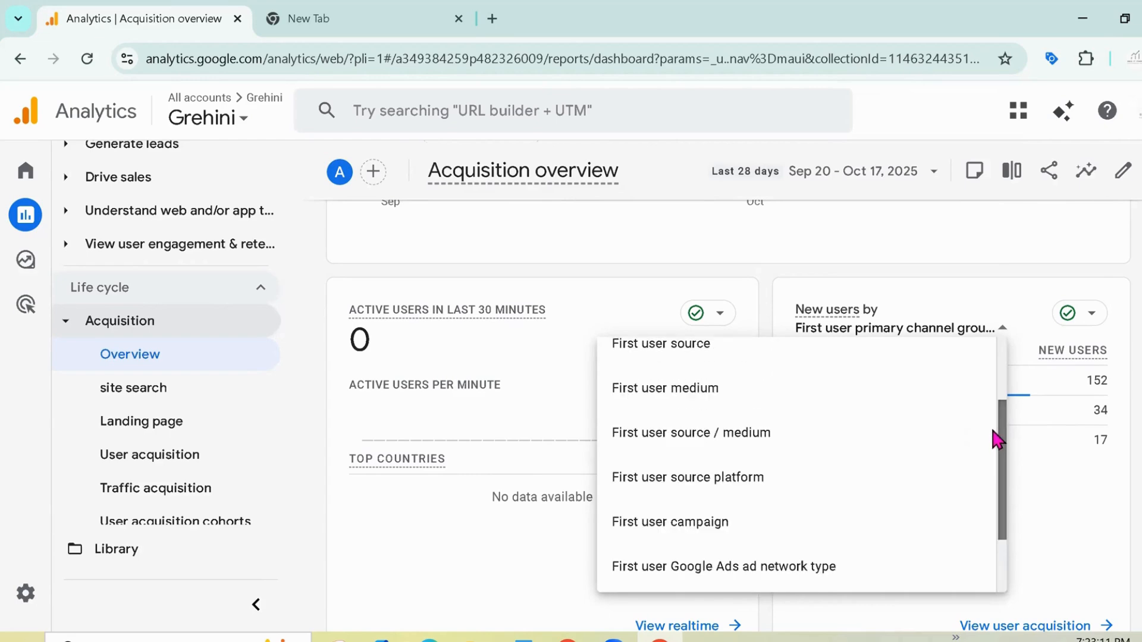
click(719, 444)
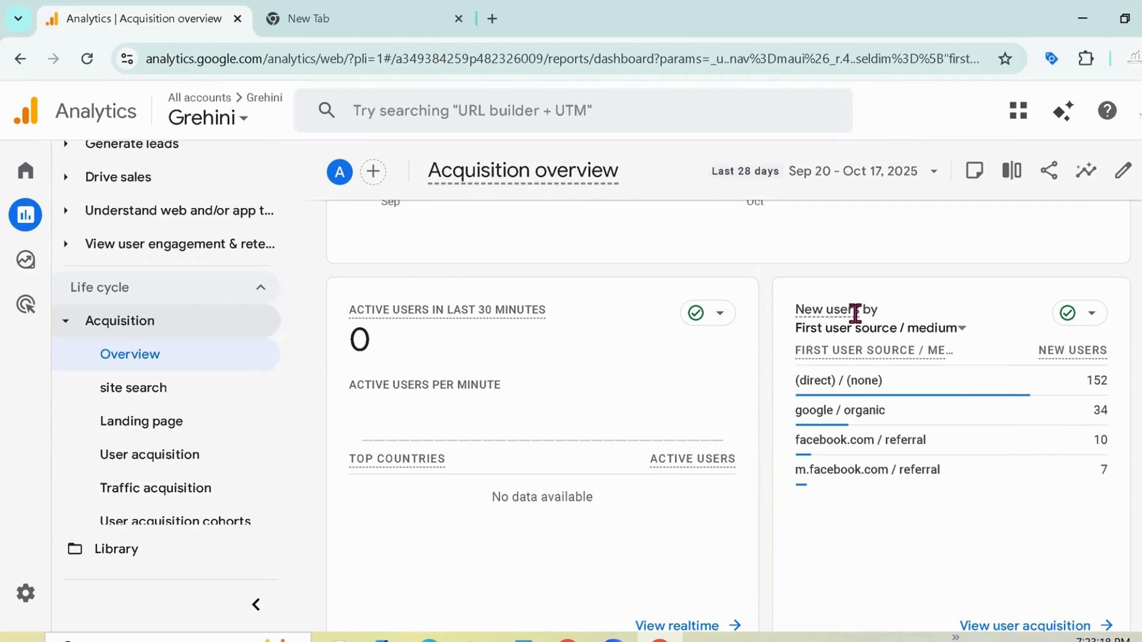
mouse_move(869, 417)
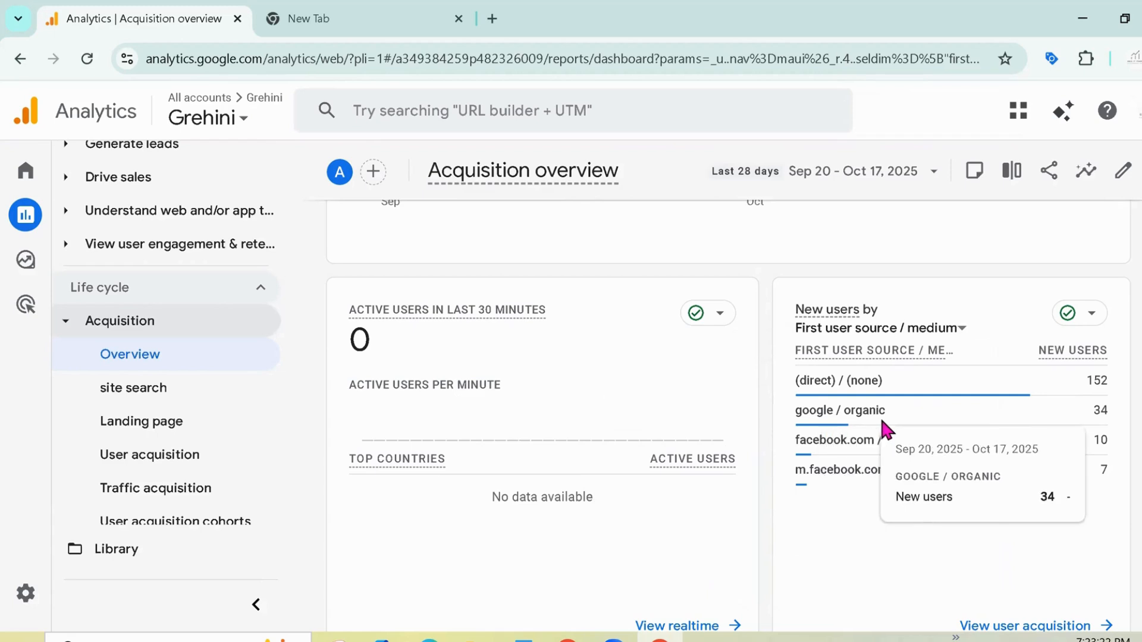
mouse_move(827, 448)
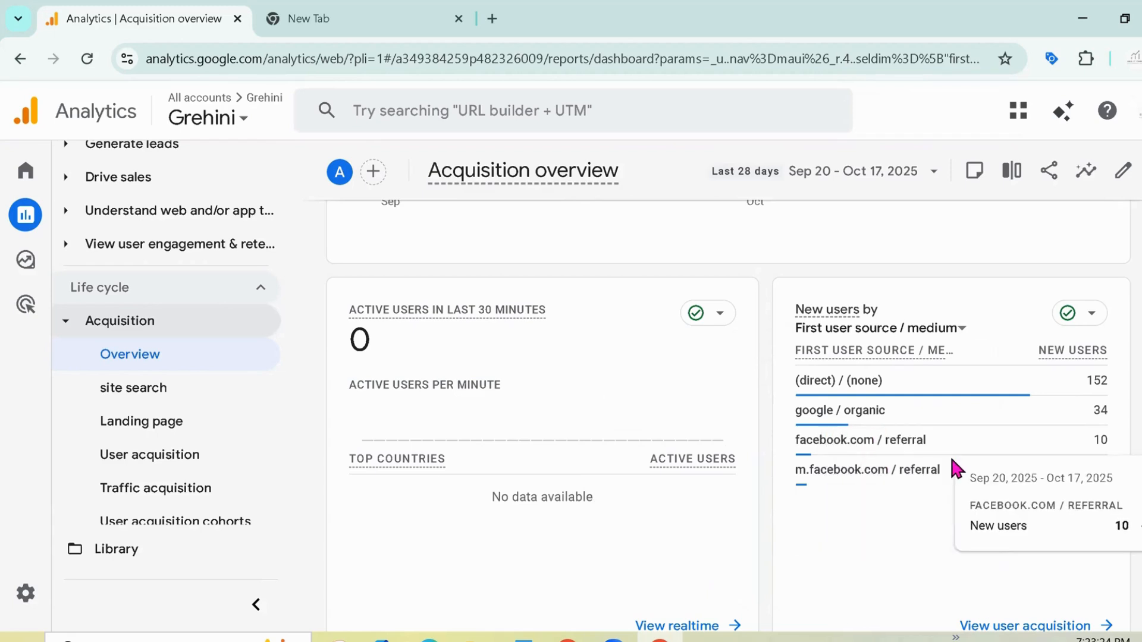
mouse_move(859, 479)
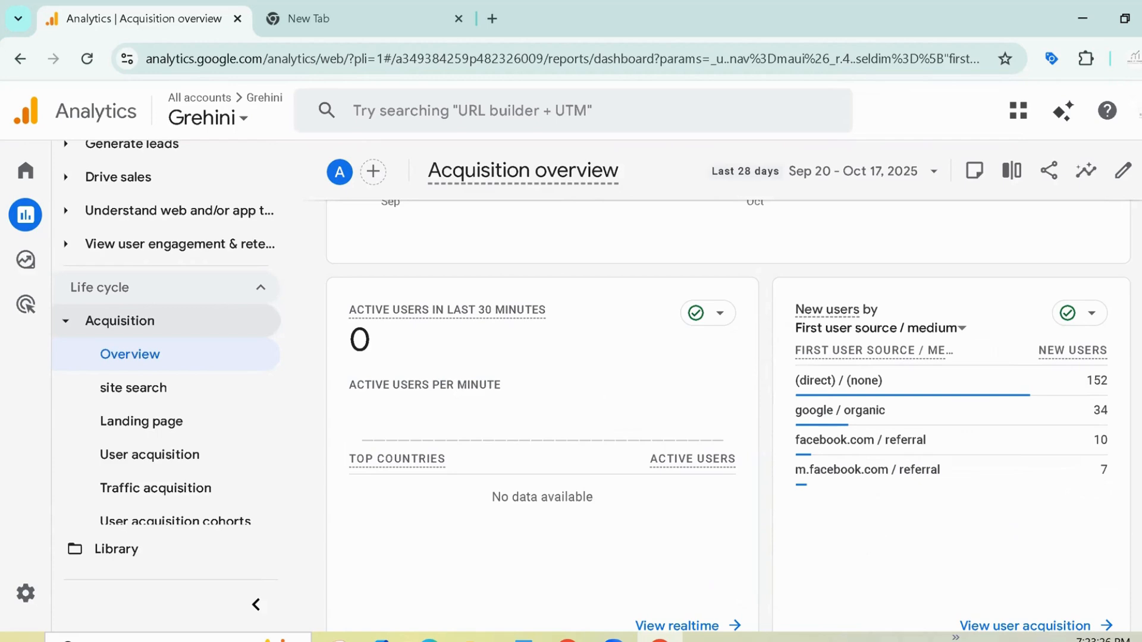
scroll(729, 417, down, 1)
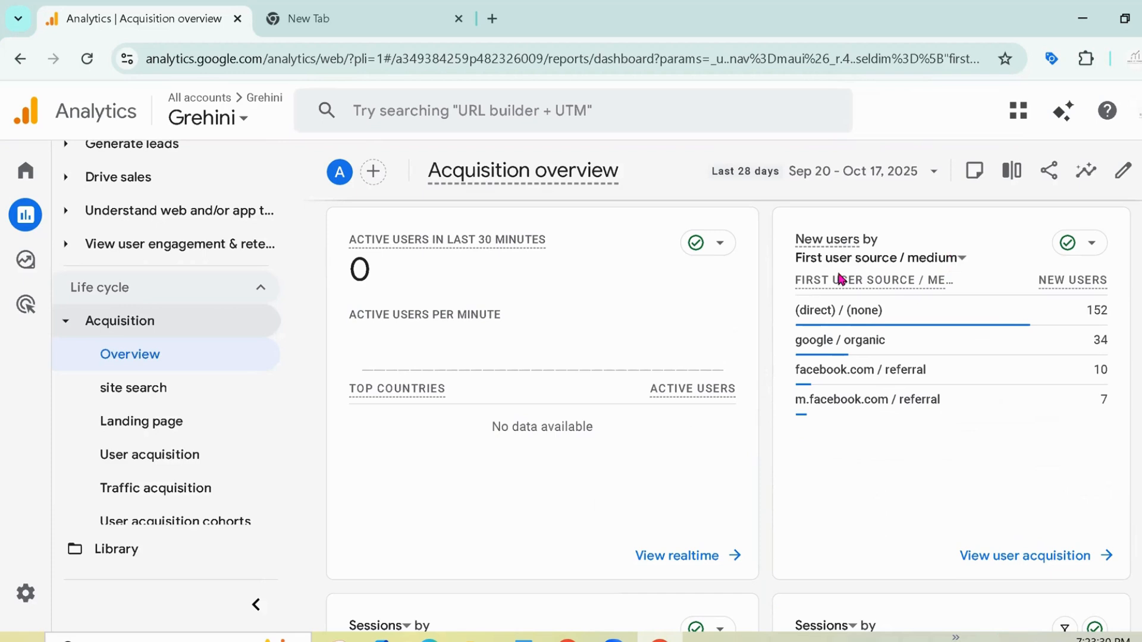
mouse_move(859, 265)
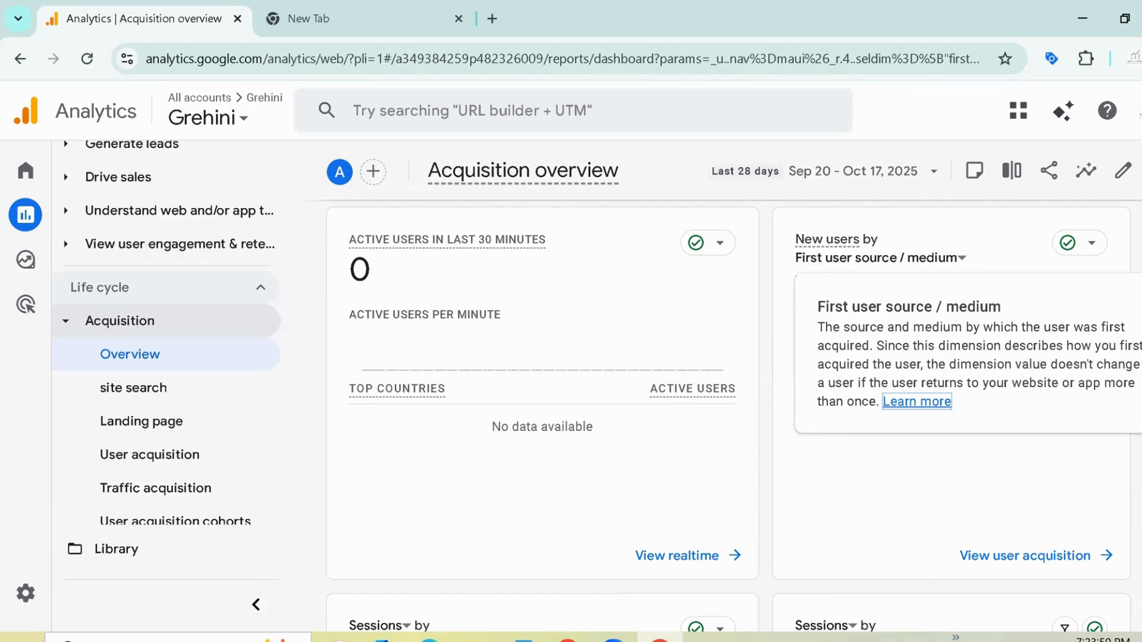
Step: Switch the Sessions card grouped by primary channel group to the Session source / medium dimension
scroll(1131, 403, down, 5)
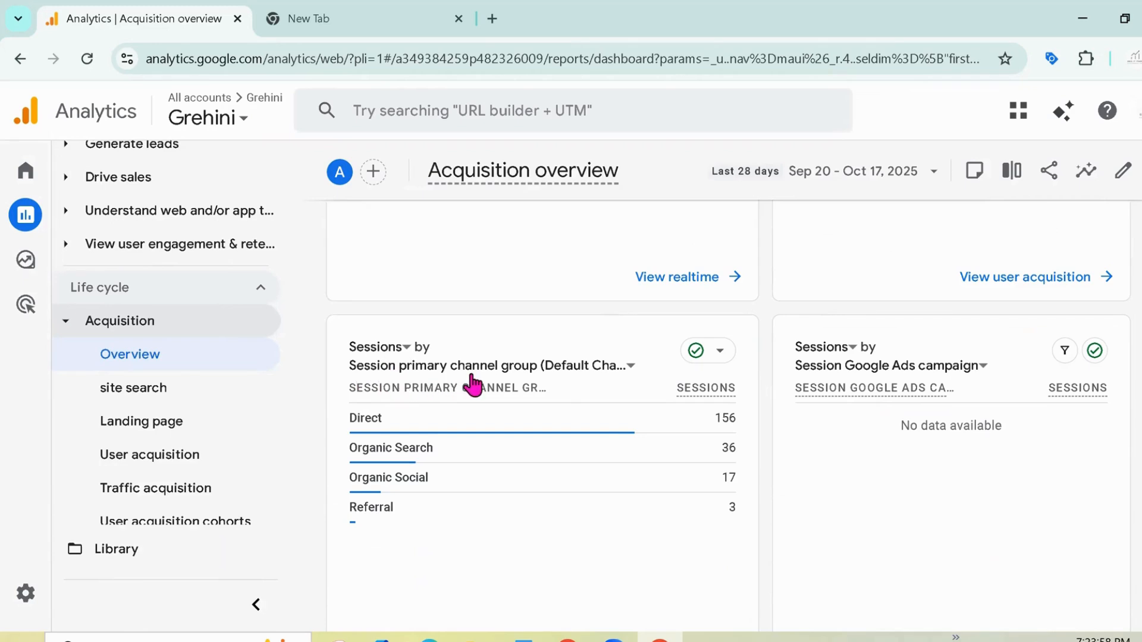
click(630, 367)
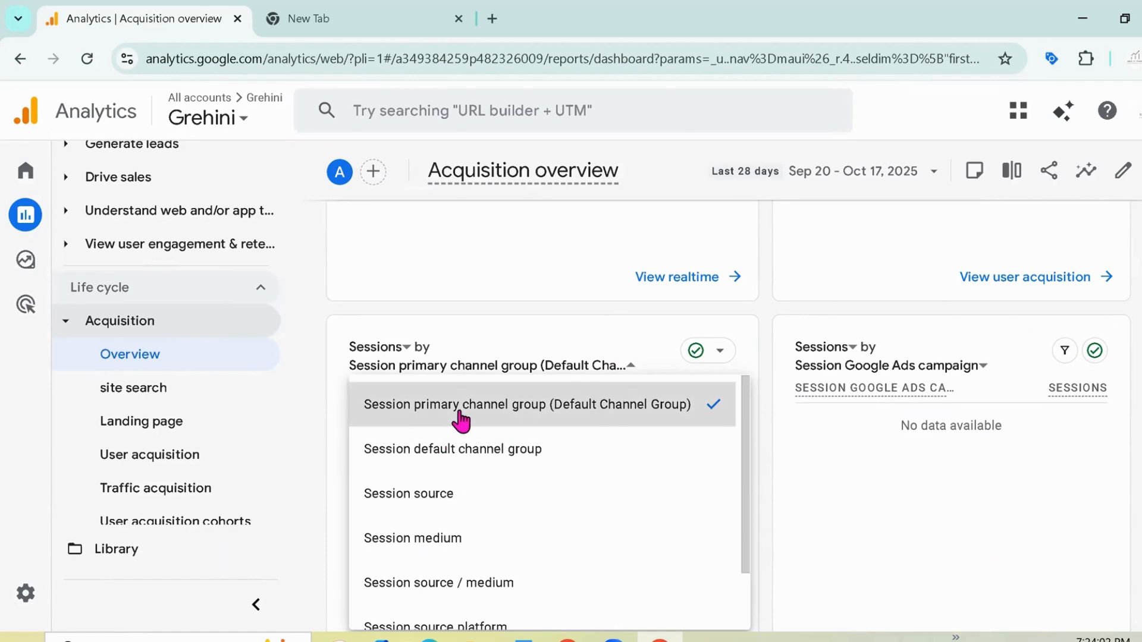
scroll(561, 436, down, 1)
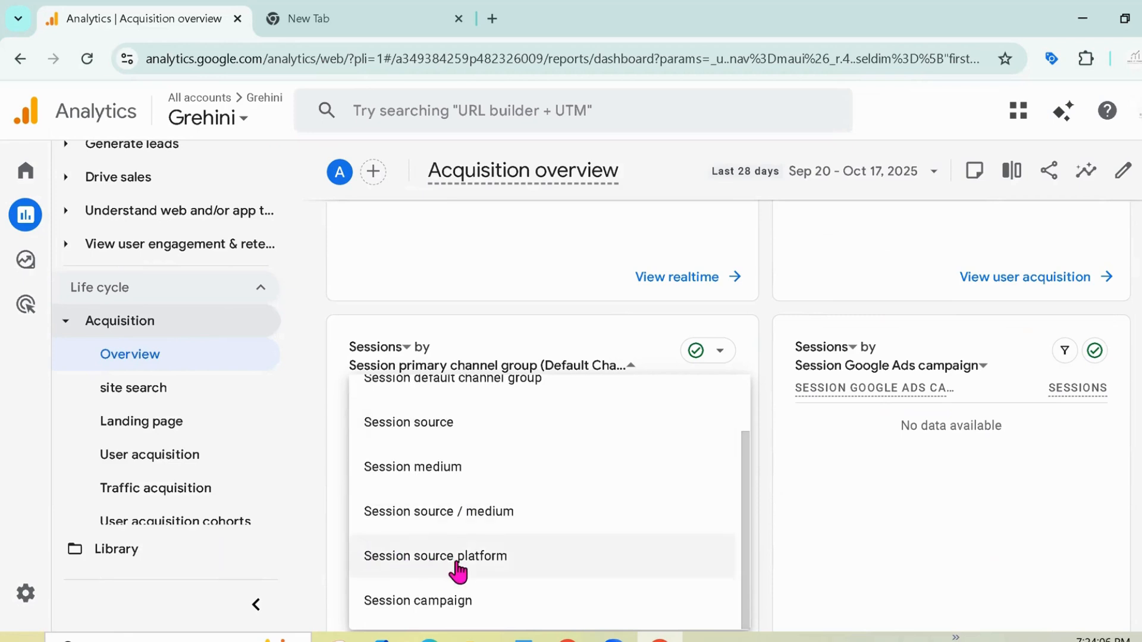
click(437, 515)
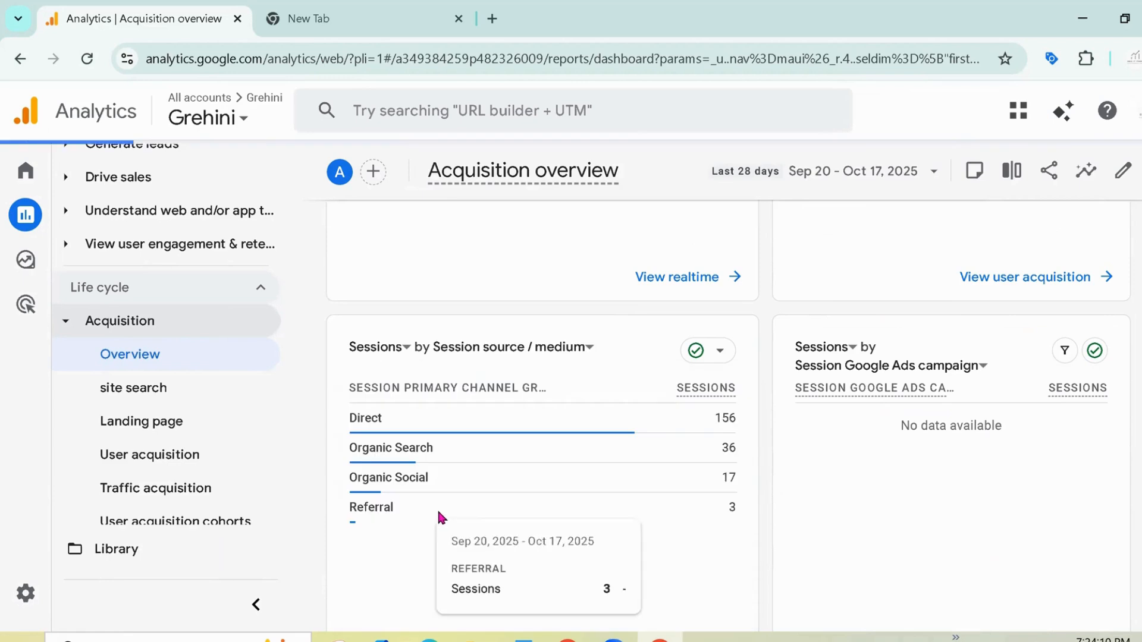
mouse_move(487, 390)
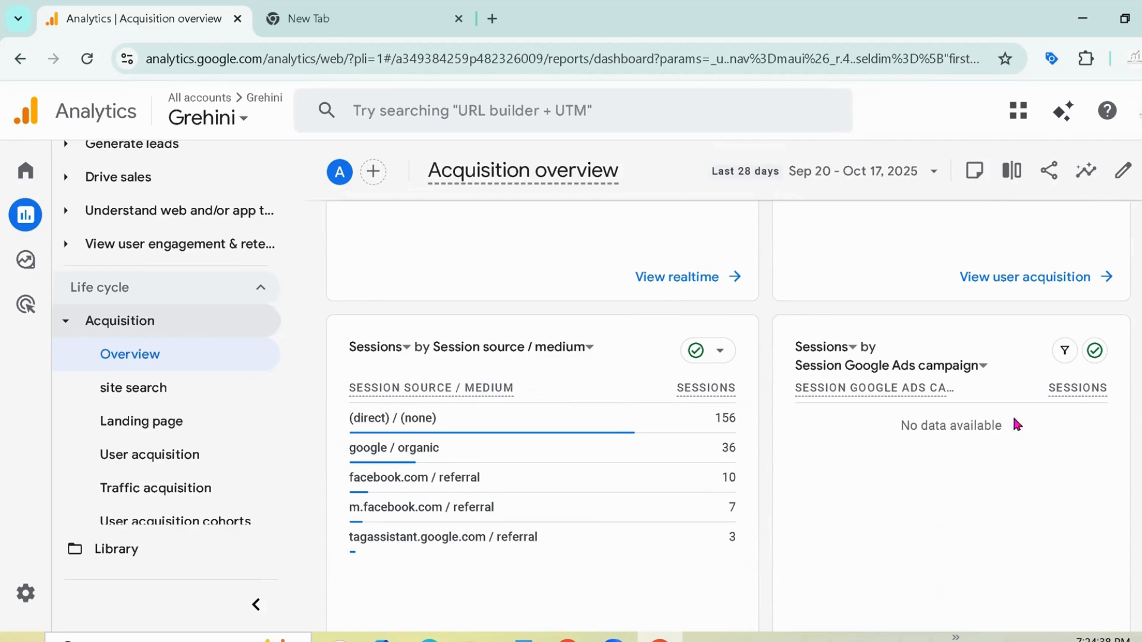
Step: Change the Sessions by manual source card to the Session manual medium dimension
scroll(728, 416, down, 7)
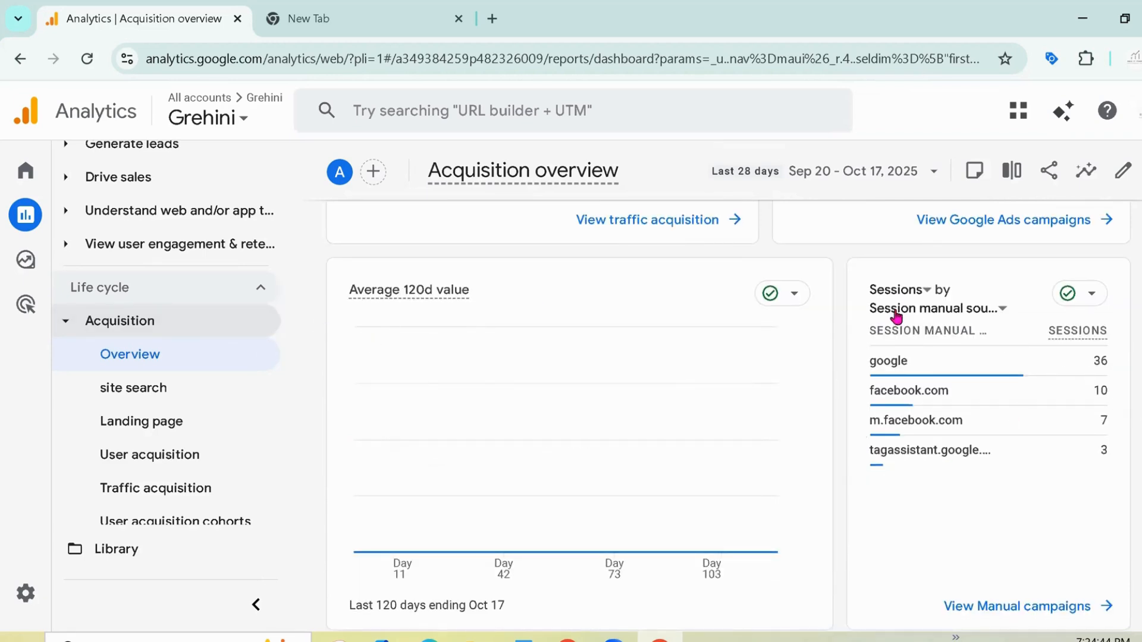
click(1001, 310)
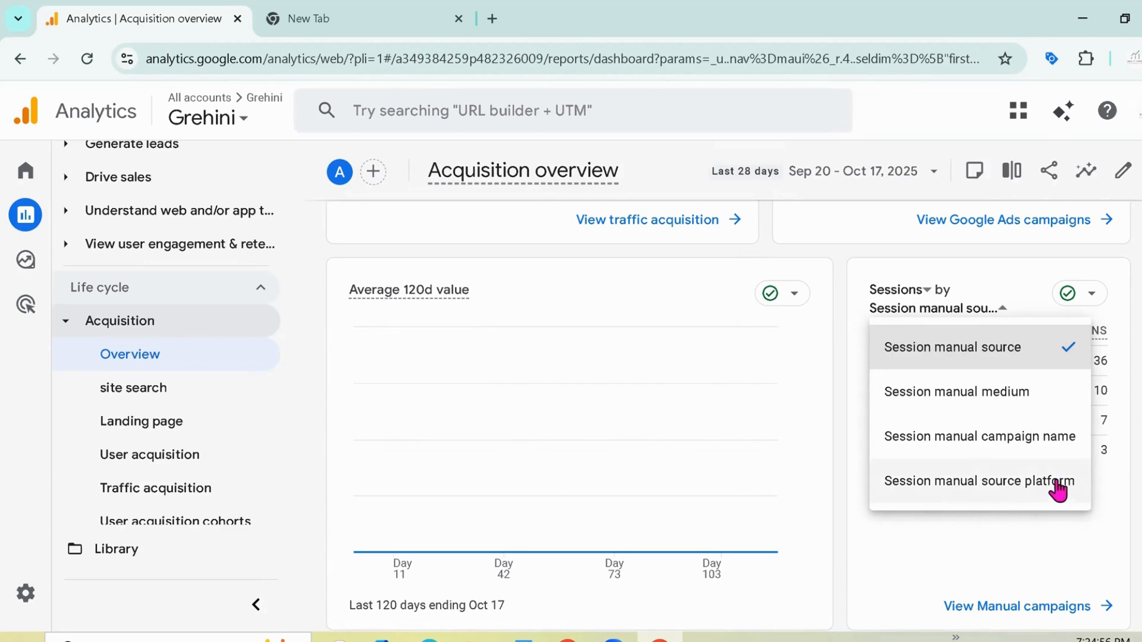
click(1027, 402)
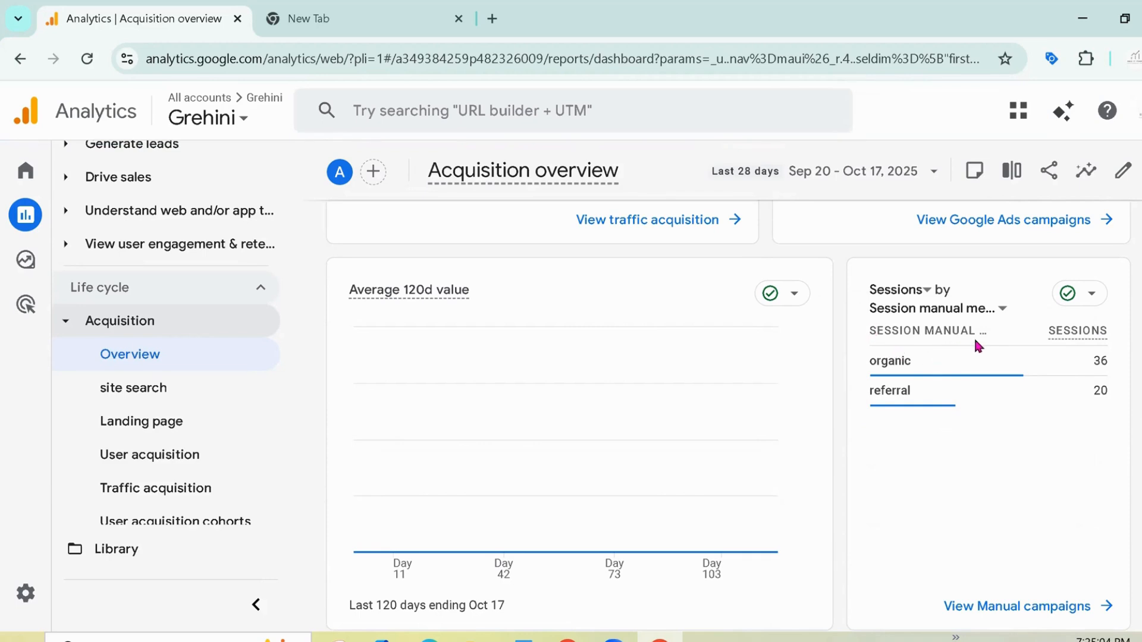
mouse_move(940, 397)
Step: Apply a comparison of All Users with Organic traffic to the Acquisition overview report
scroll(729, 416, up, 10)
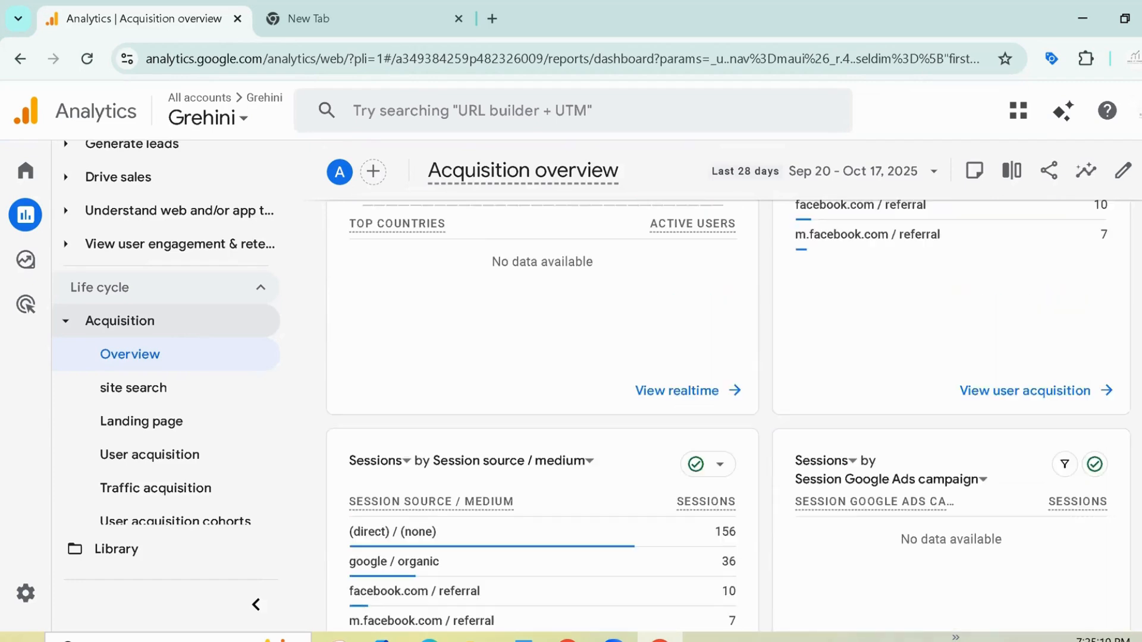
scroll(741, 220, up, 8)
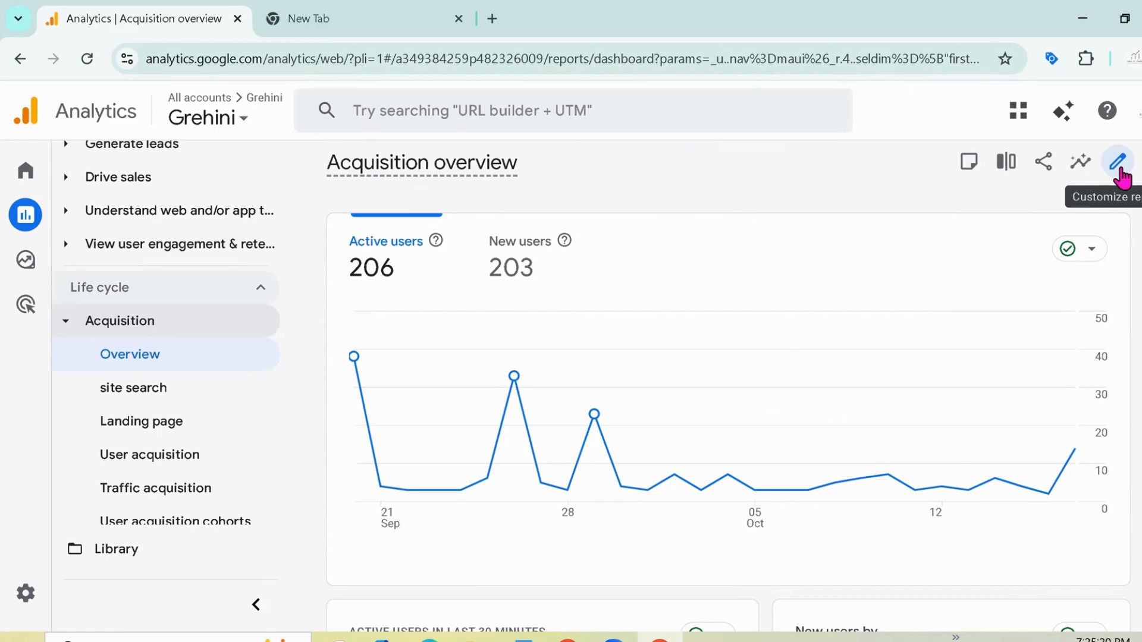
click(1006, 160)
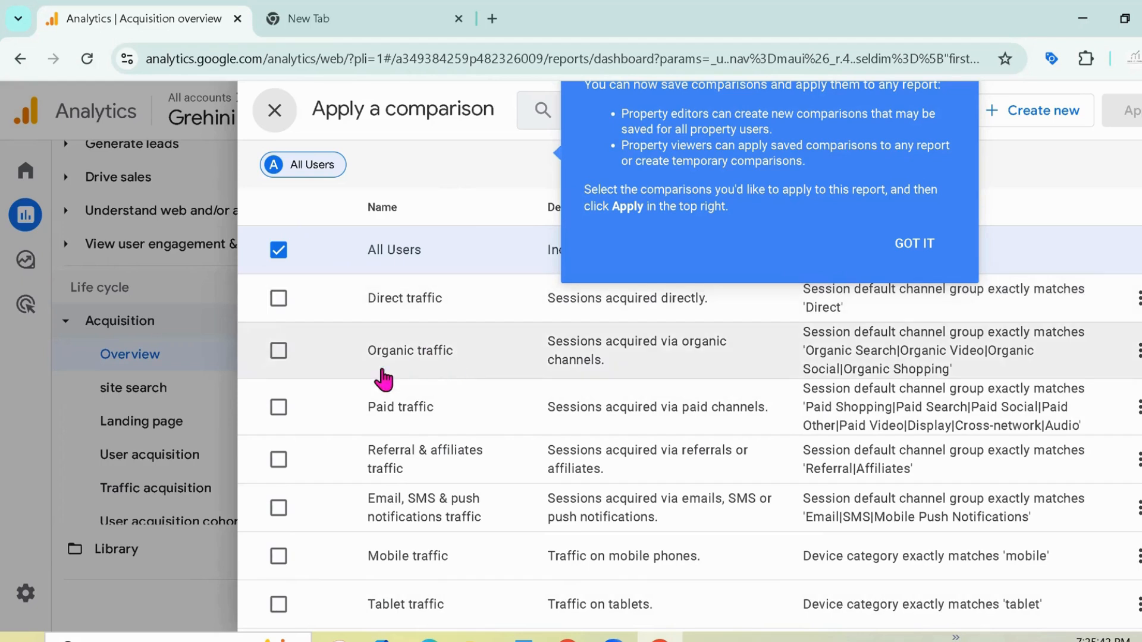
click(278, 351)
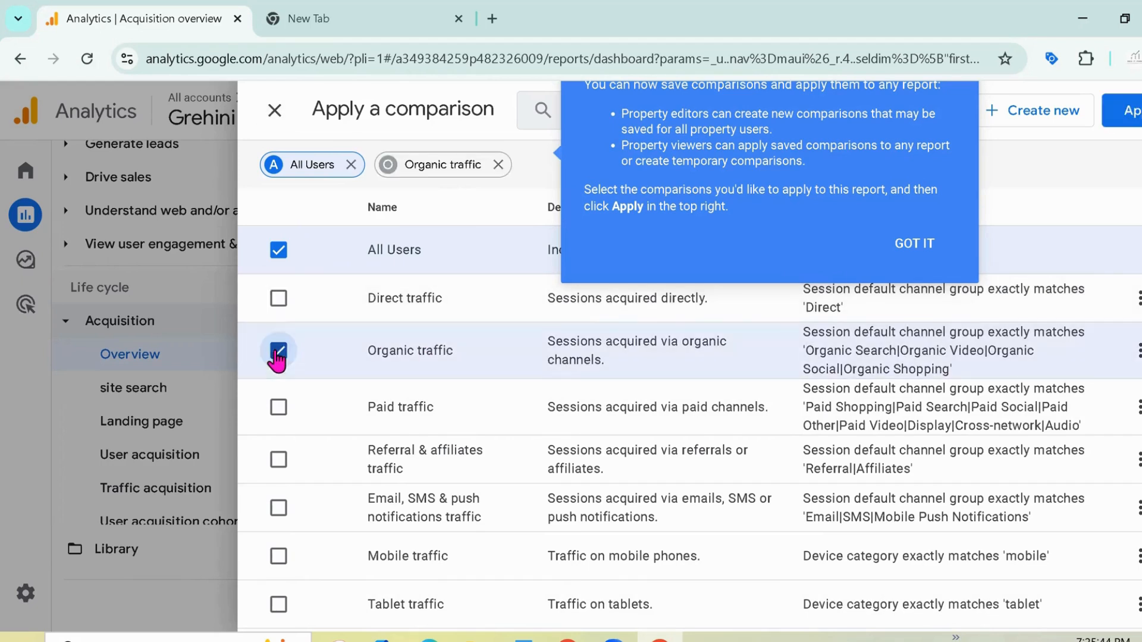
click(926, 245)
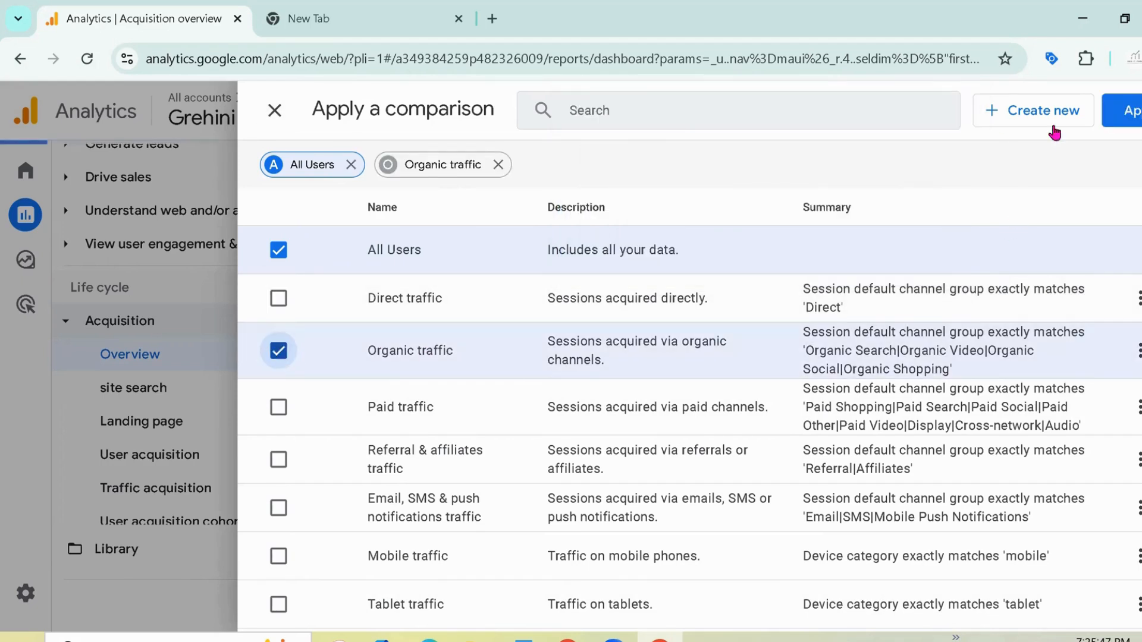
click(1131, 113)
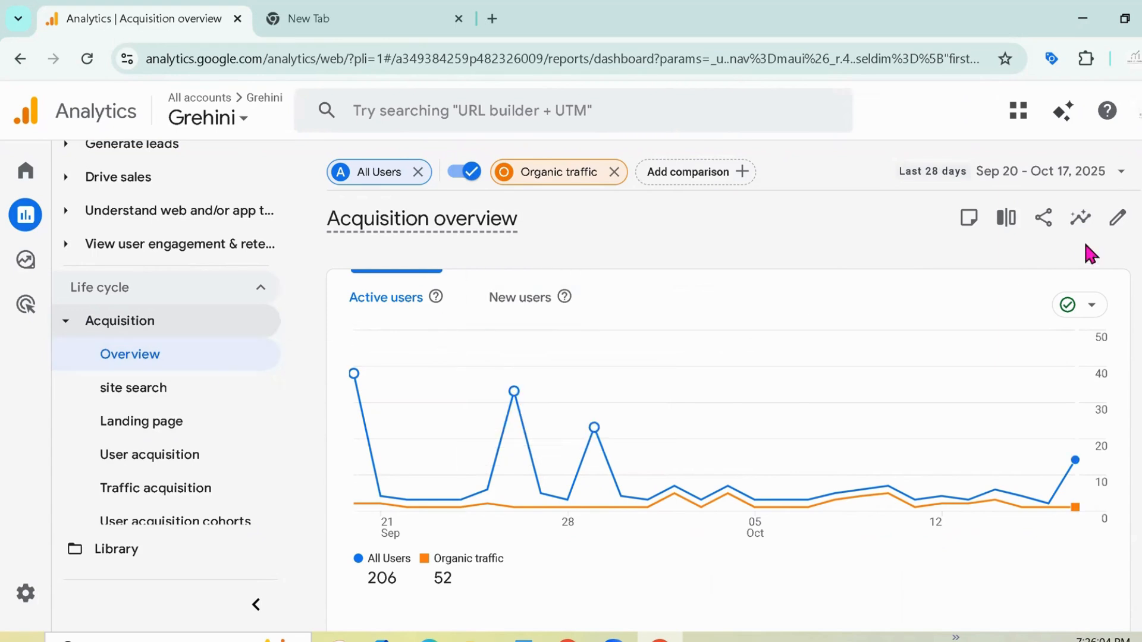
Step: Open the Acquisition overview report for customization and look through its metrics and cards
click(1116, 225)
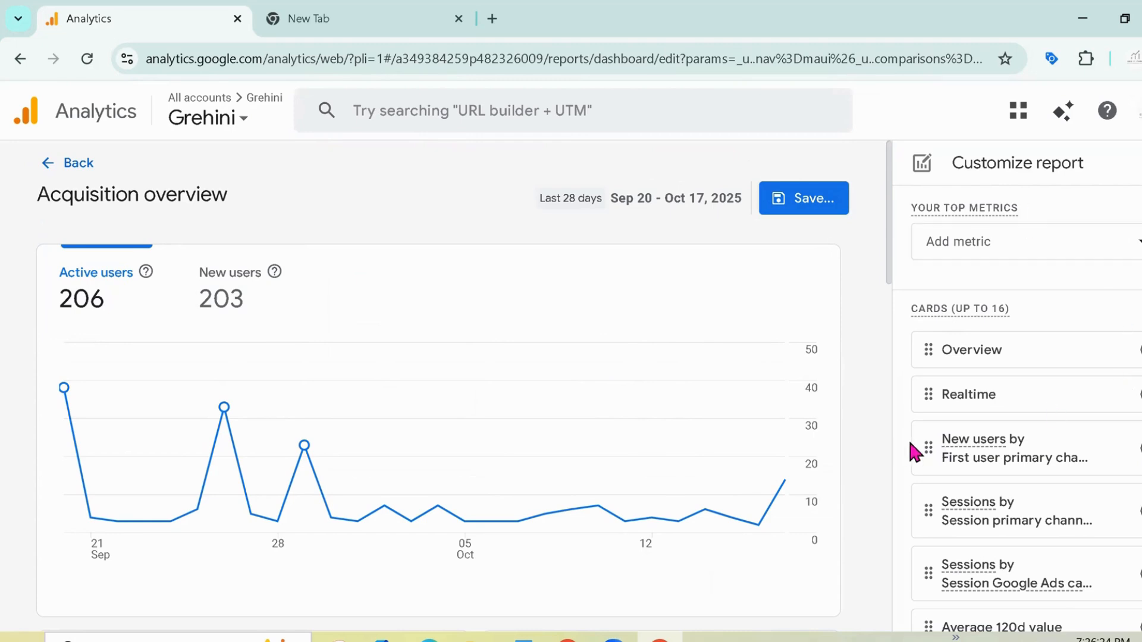
scroll(1118, 443, down, 4)
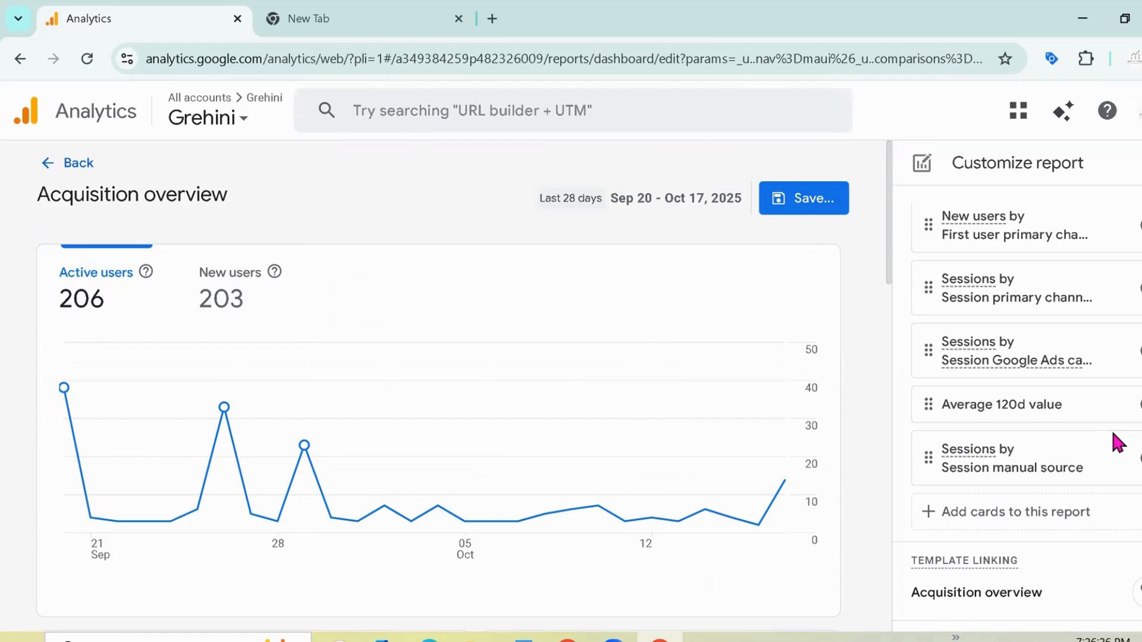
scroll(1118, 443, up, 4)
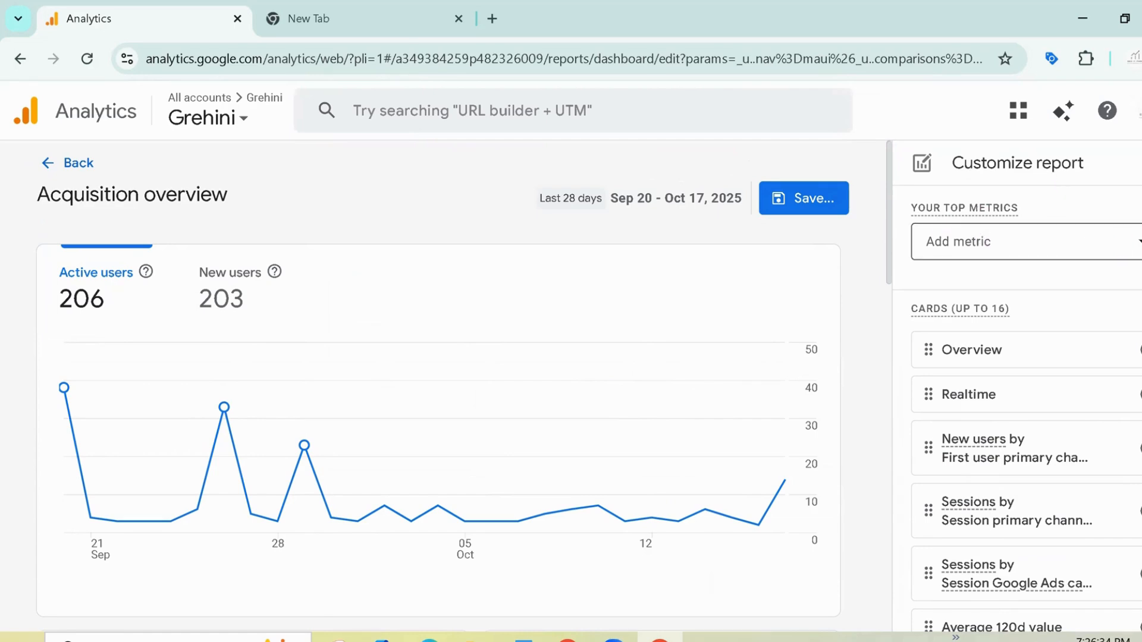
Step: View the ecommerce metrics available to add to the report, and leave the report customization without saving
click(1136, 241)
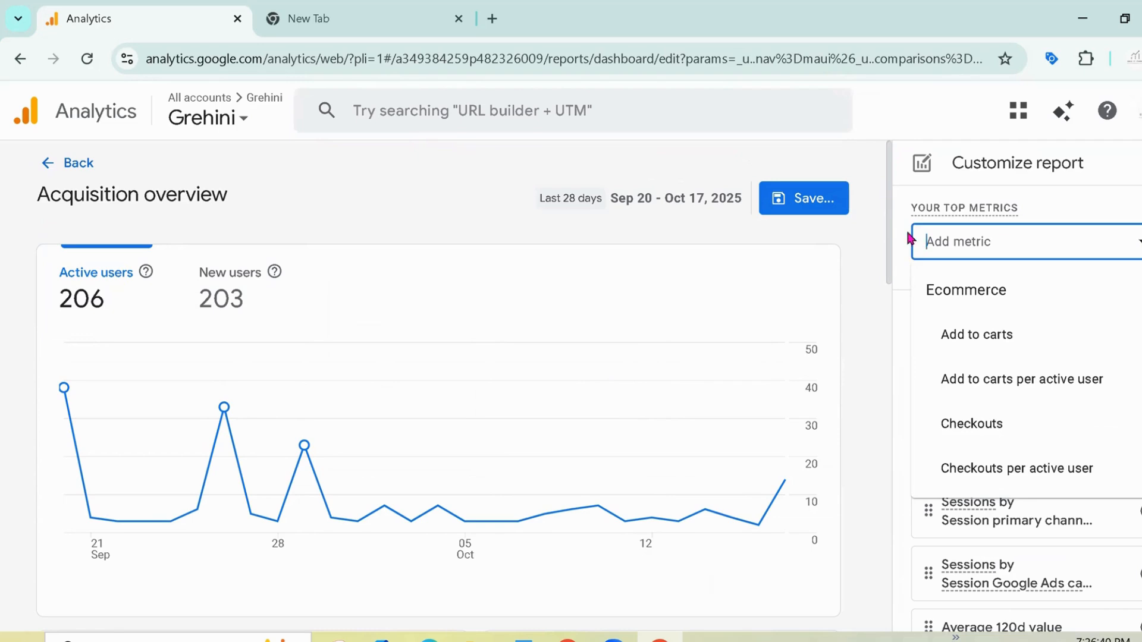
click(899, 214)
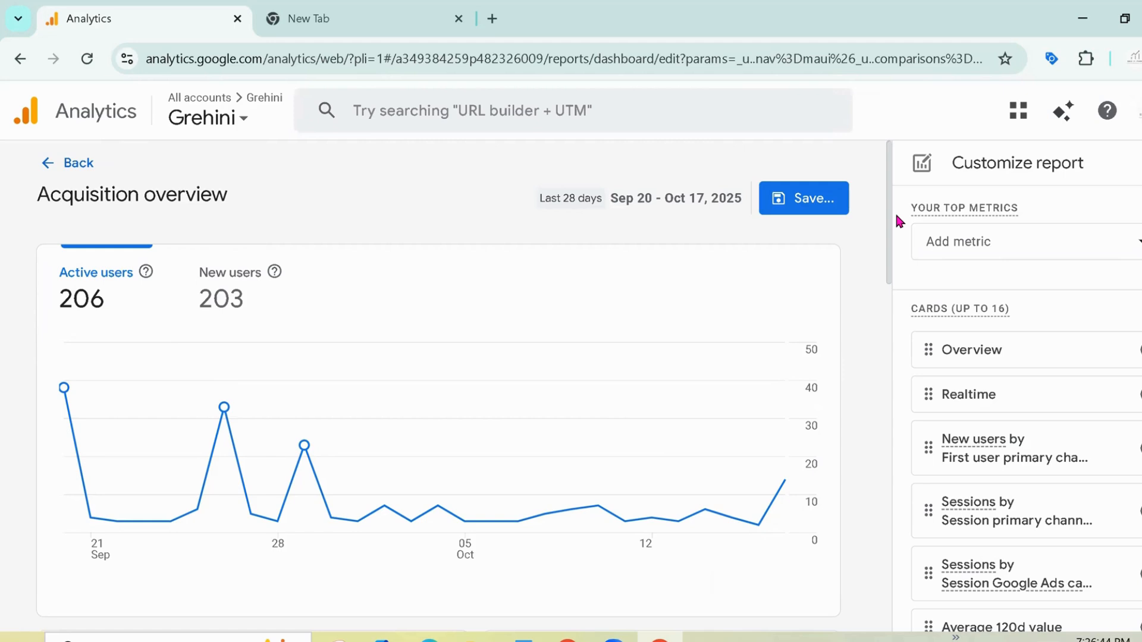
click(70, 166)
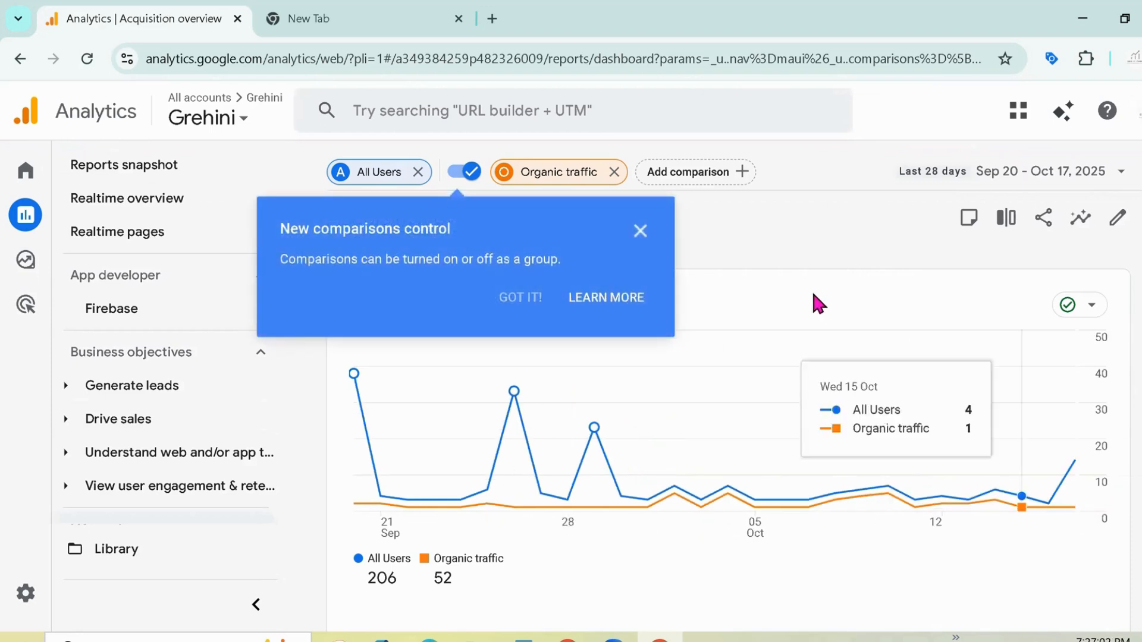
Step: Dismiss the notice about the new comparisons control and remove the Organic traffic comparison from the Acquisition overview report
click(641, 233)
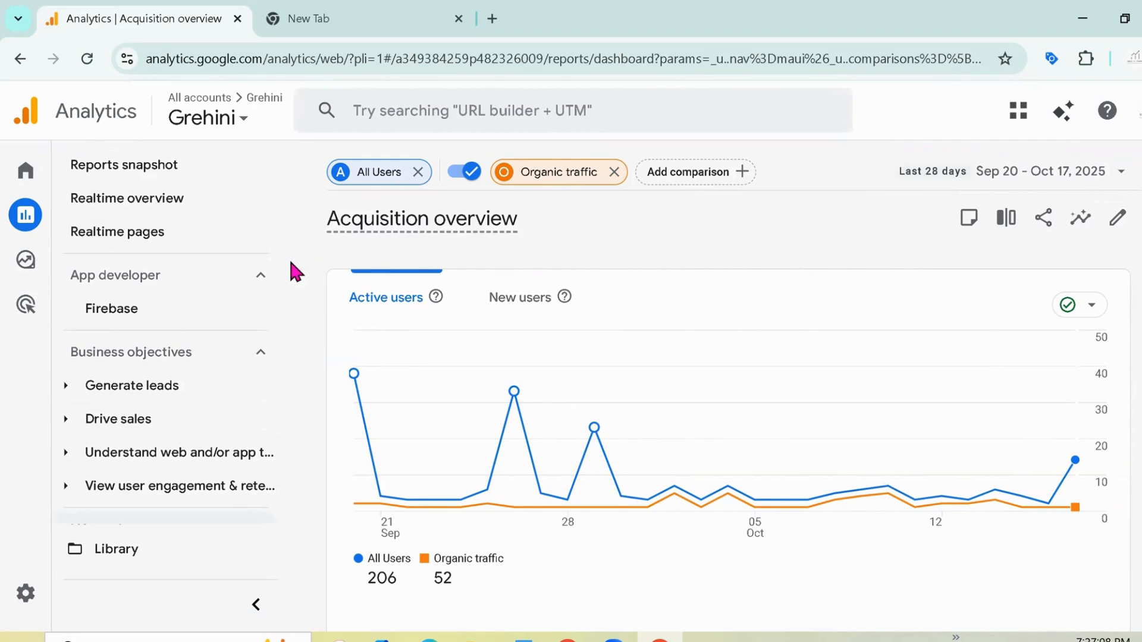
click(615, 173)
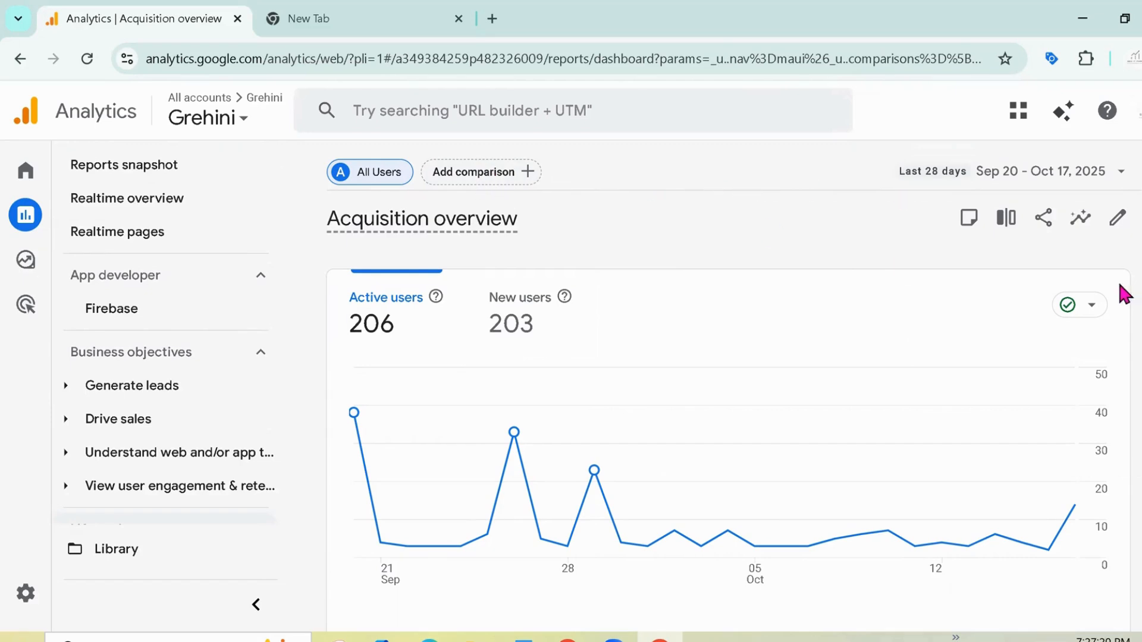
Step: View the sharing options of the Acquisition overview report, close them and look through the report's cards
click(1044, 221)
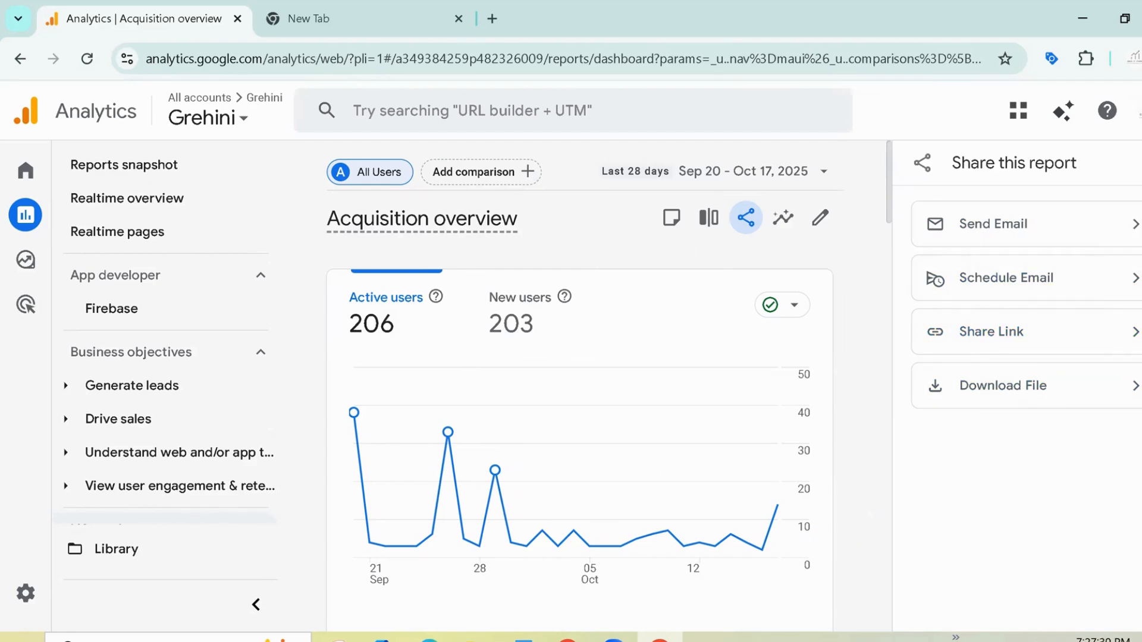
click(1137, 162)
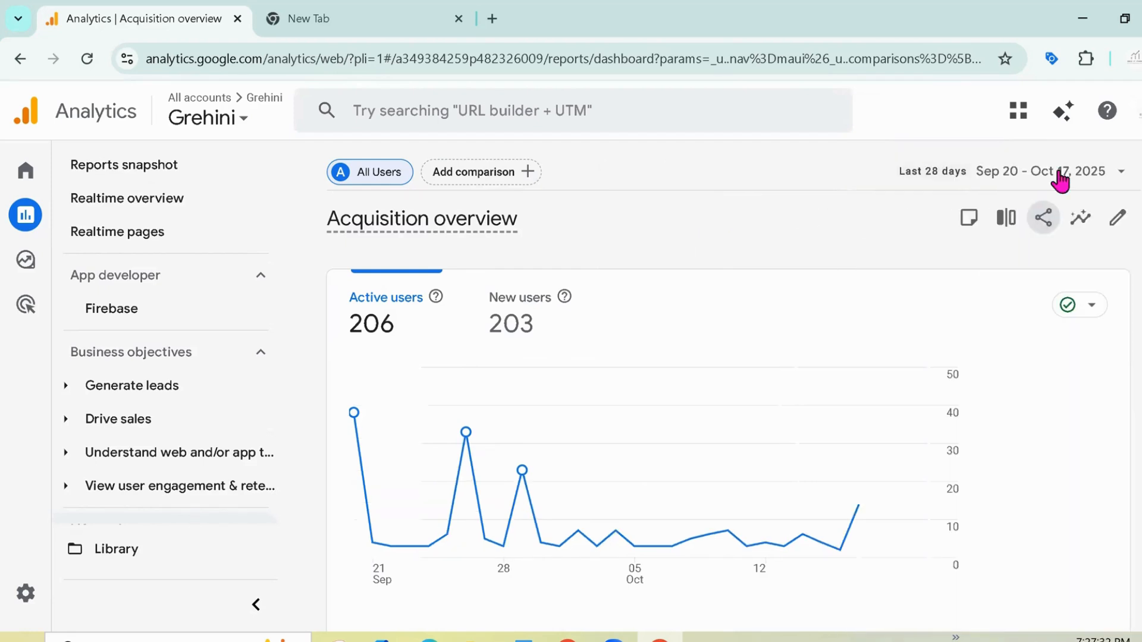
scroll(728, 416, down, 5)
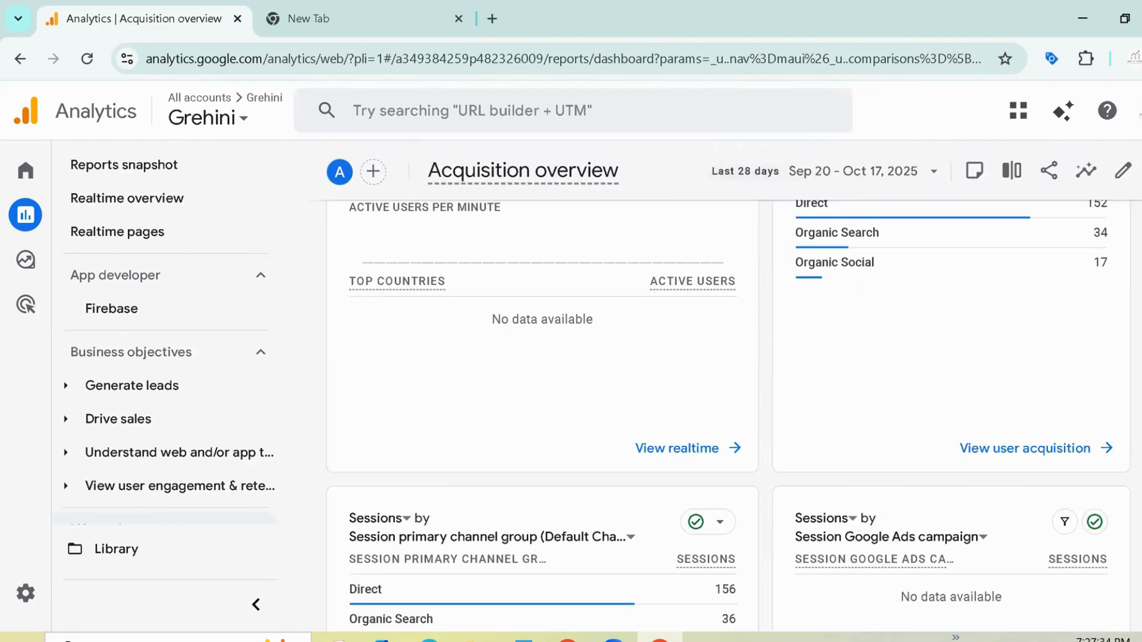
scroll(728, 416, up, 6)
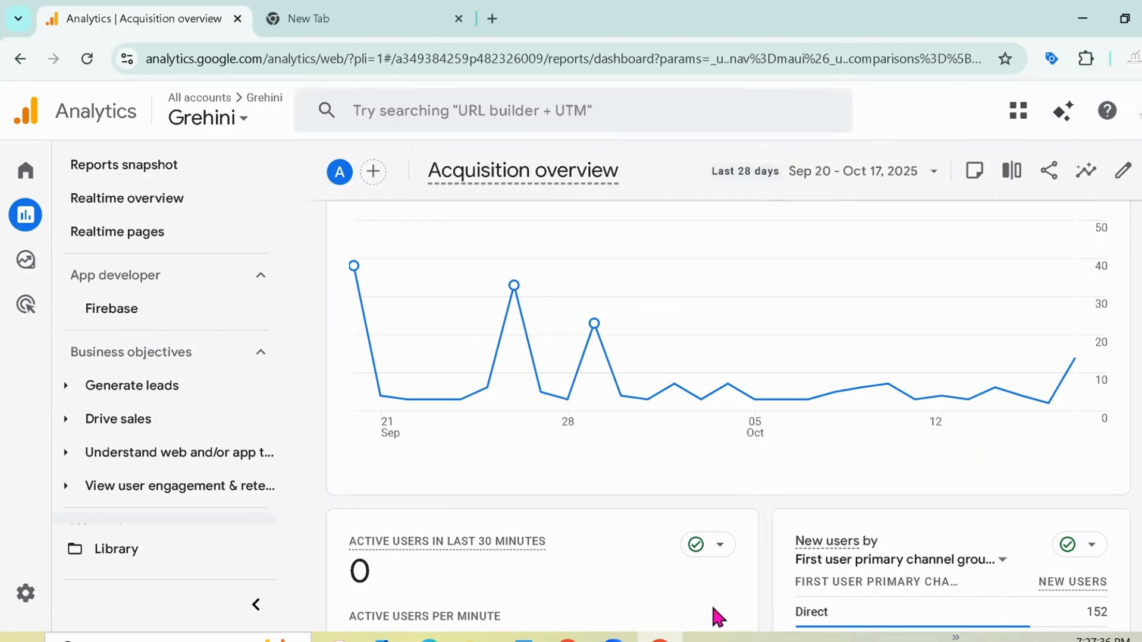
scroll(728, 416, down, 3)
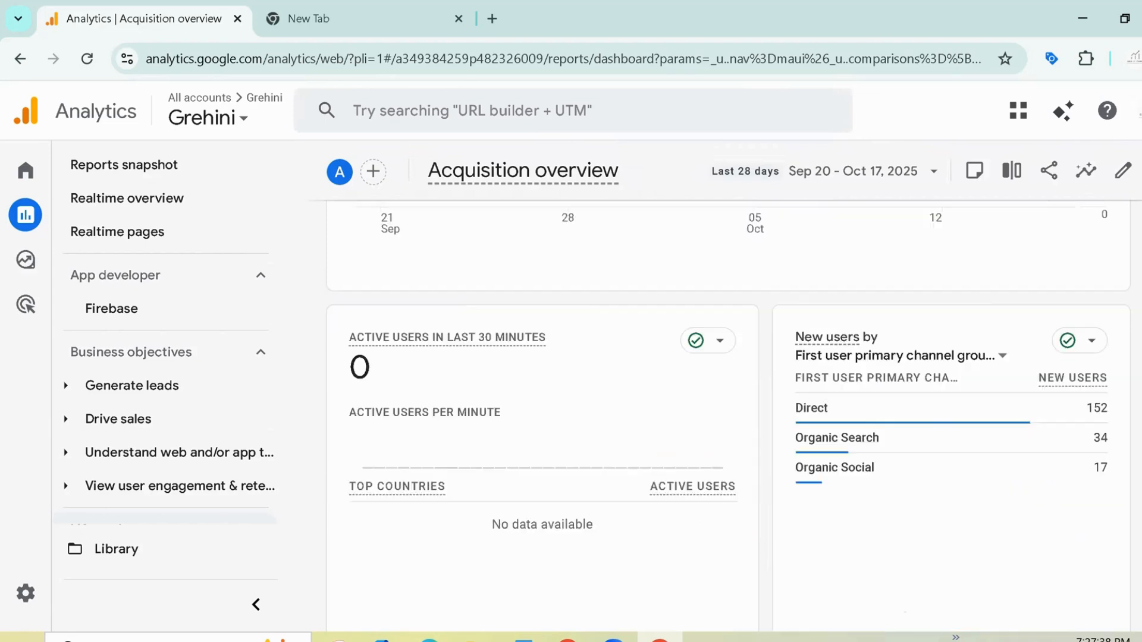
scroll(728, 416, up, 3)
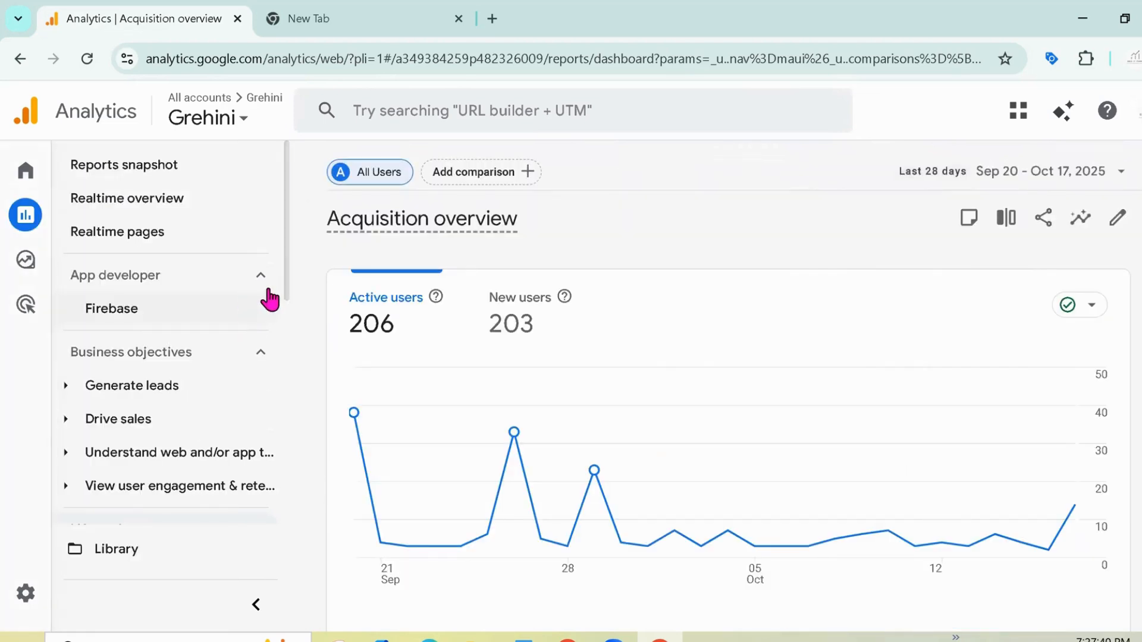
Step: Open the site search report in the Acquisition section
drag(286, 283, 289, 448)
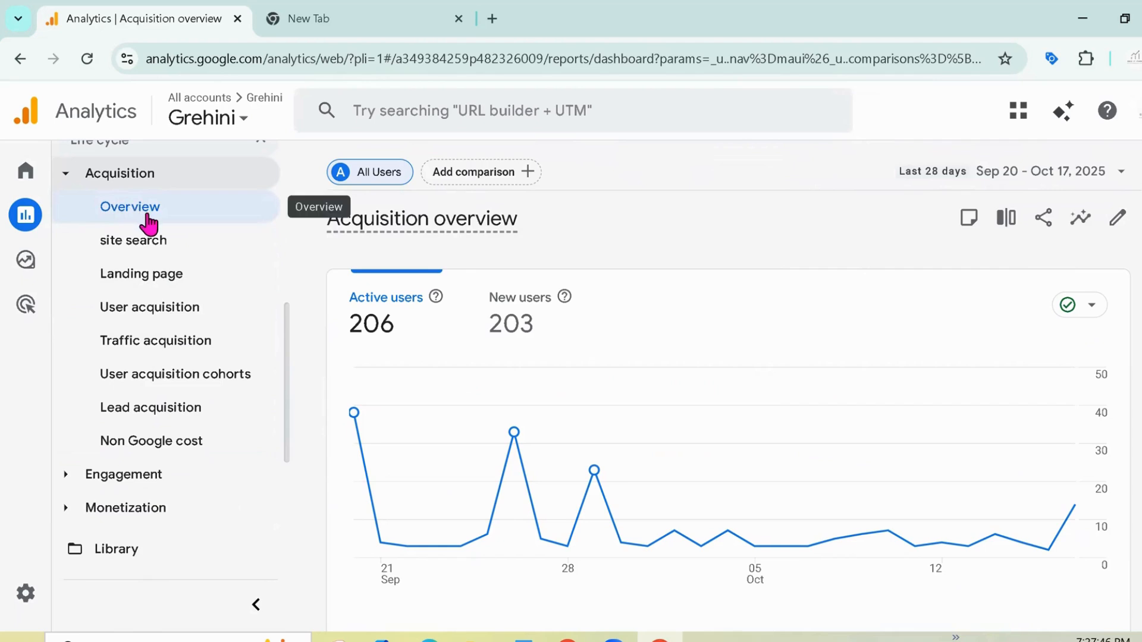
click(152, 250)
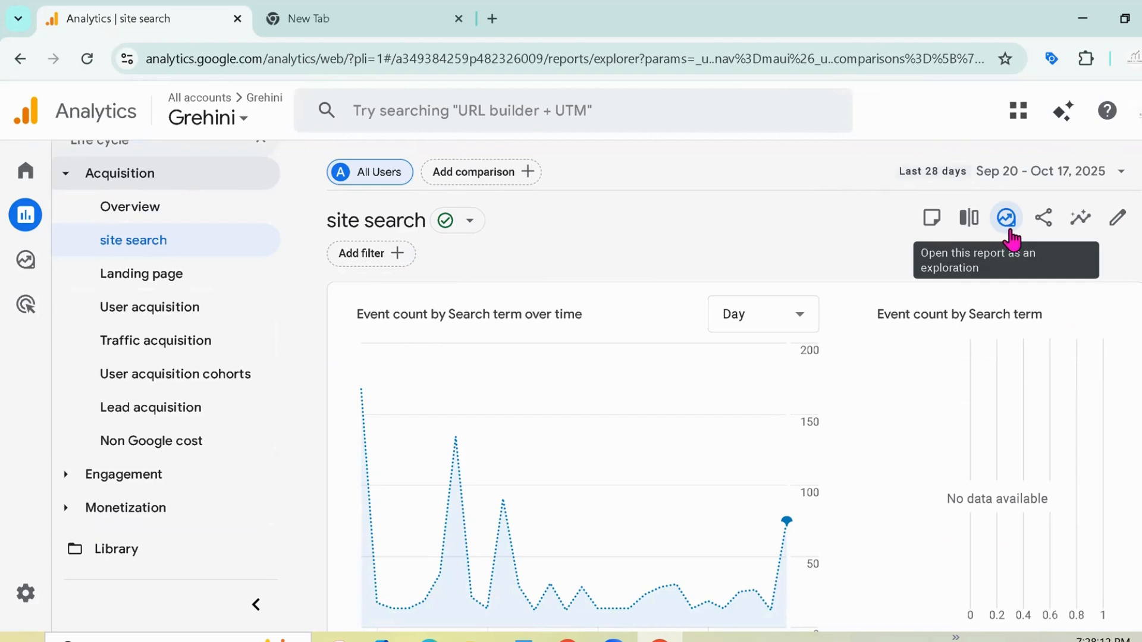
Step: Add the geography dimension Country as a secondary dimension to the search term table and review its rows
scroll(734, 384, down, 5)
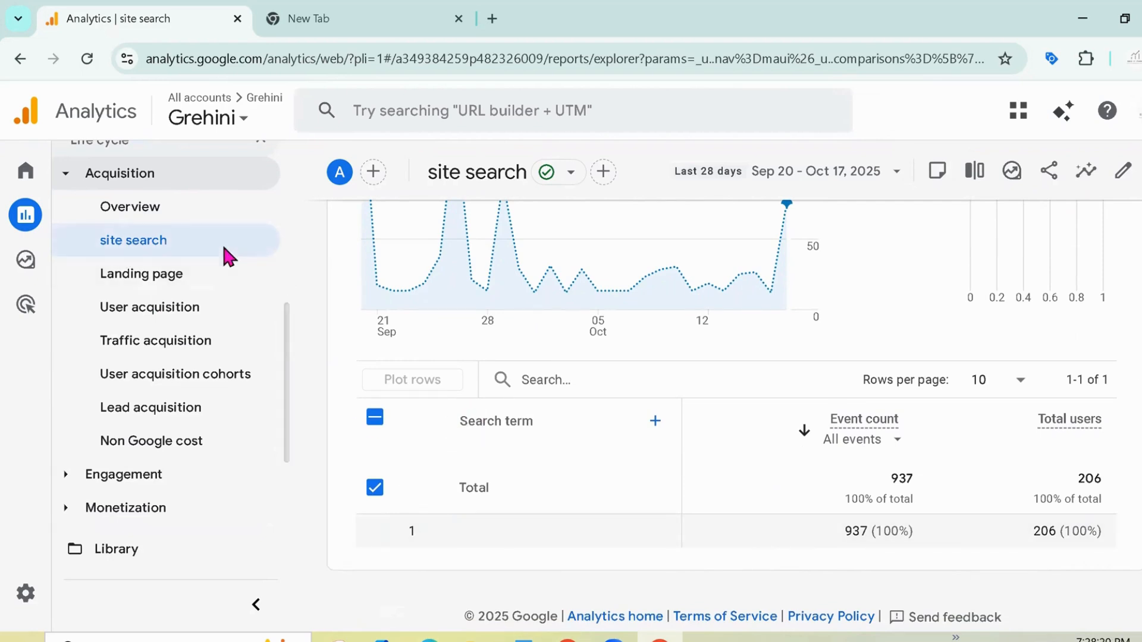
click(655, 424)
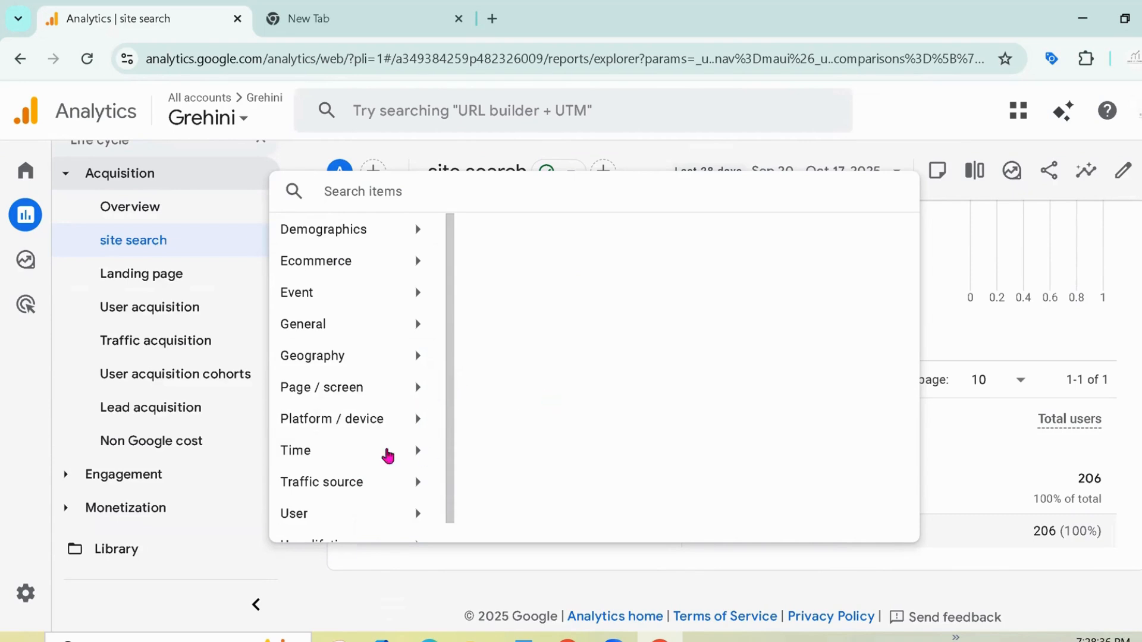
click(408, 496)
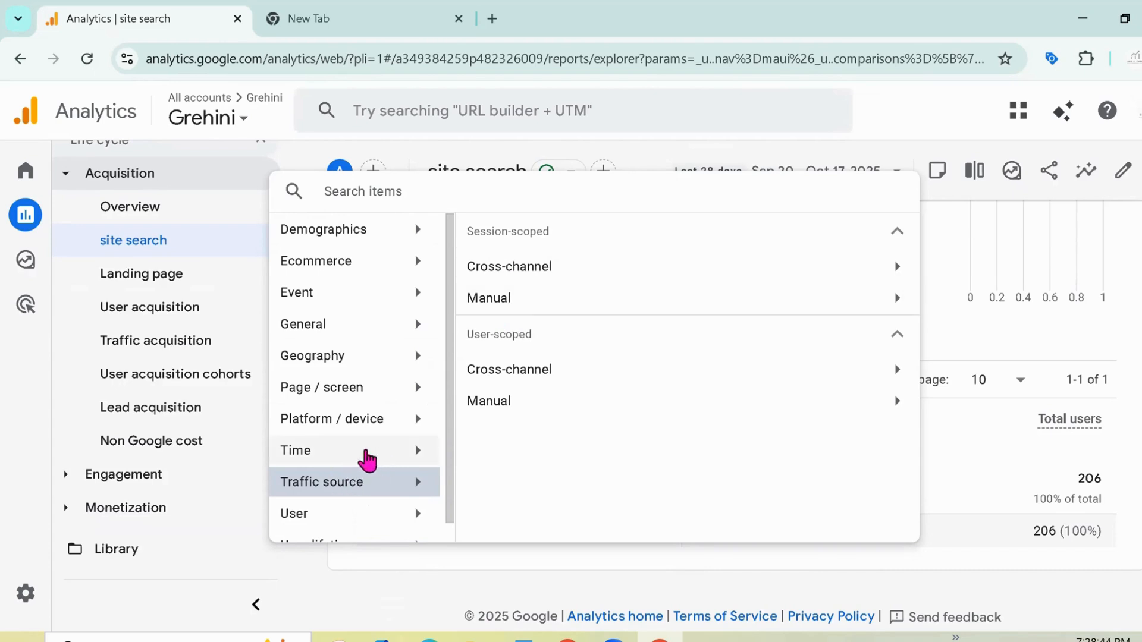
click(420, 364)
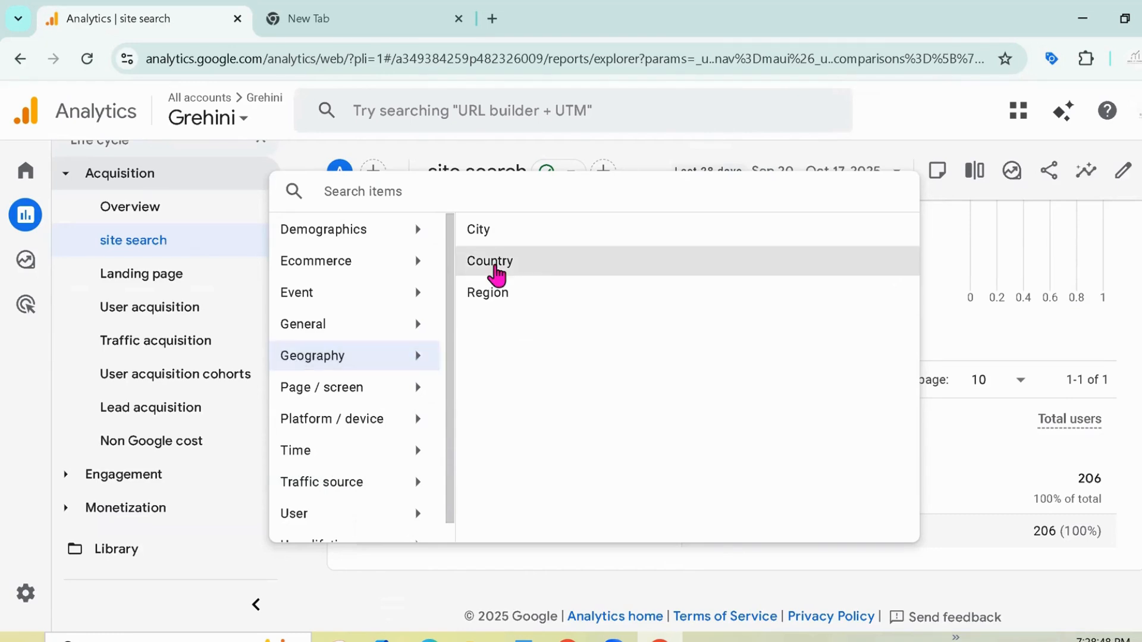
click(497, 269)
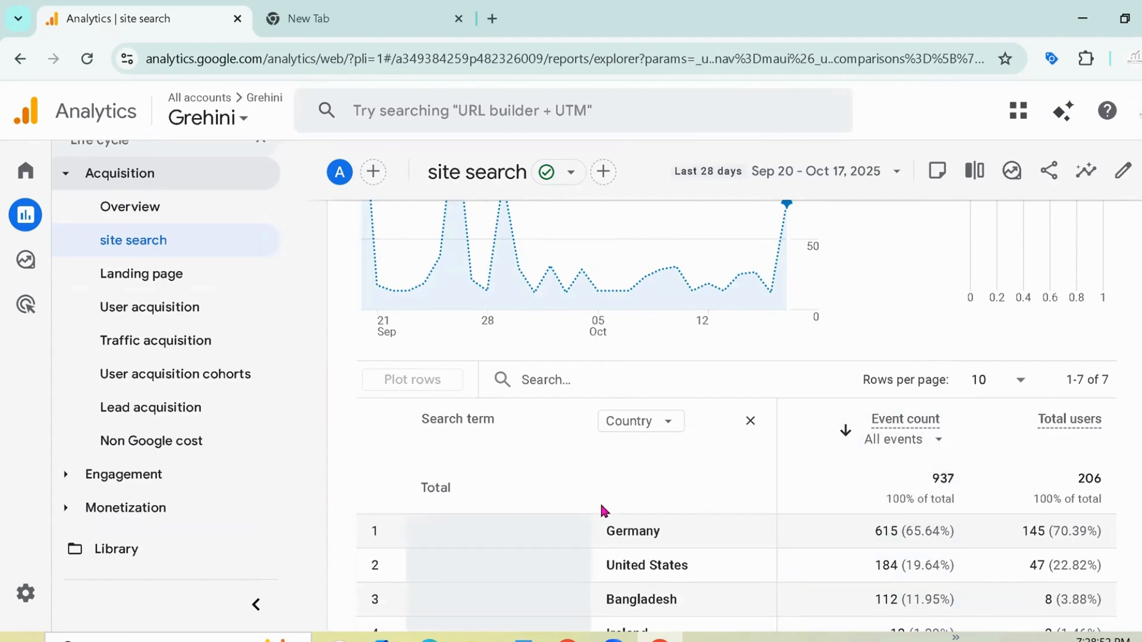
scroll(601, 510, down, 3)
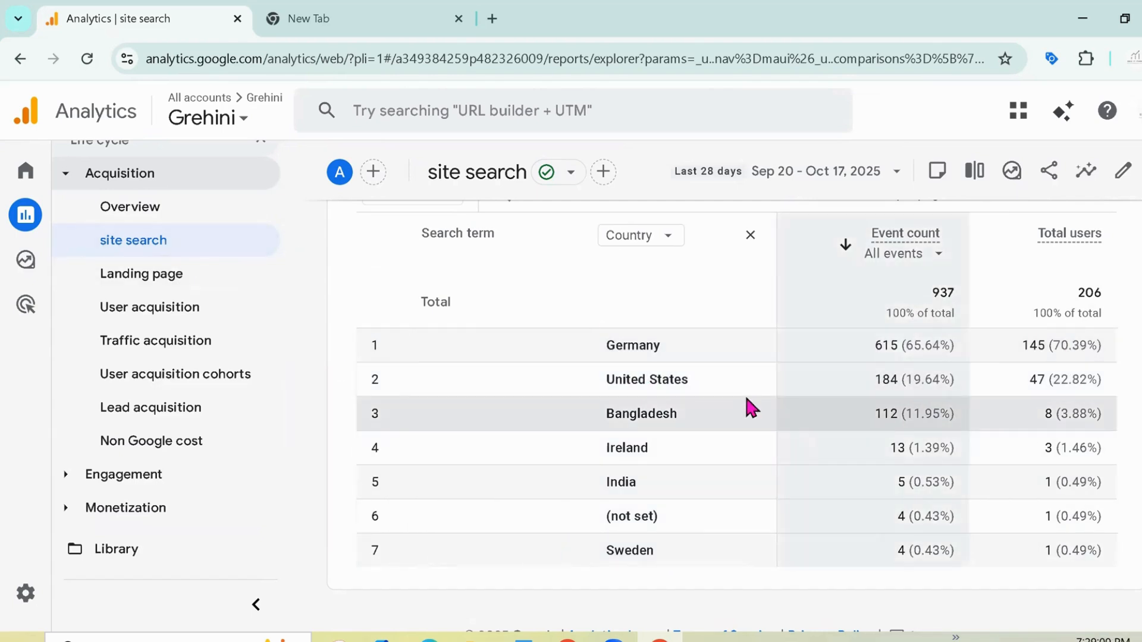
scroll(702, 404, up, 3)
scroll(708, 401, down, 4)
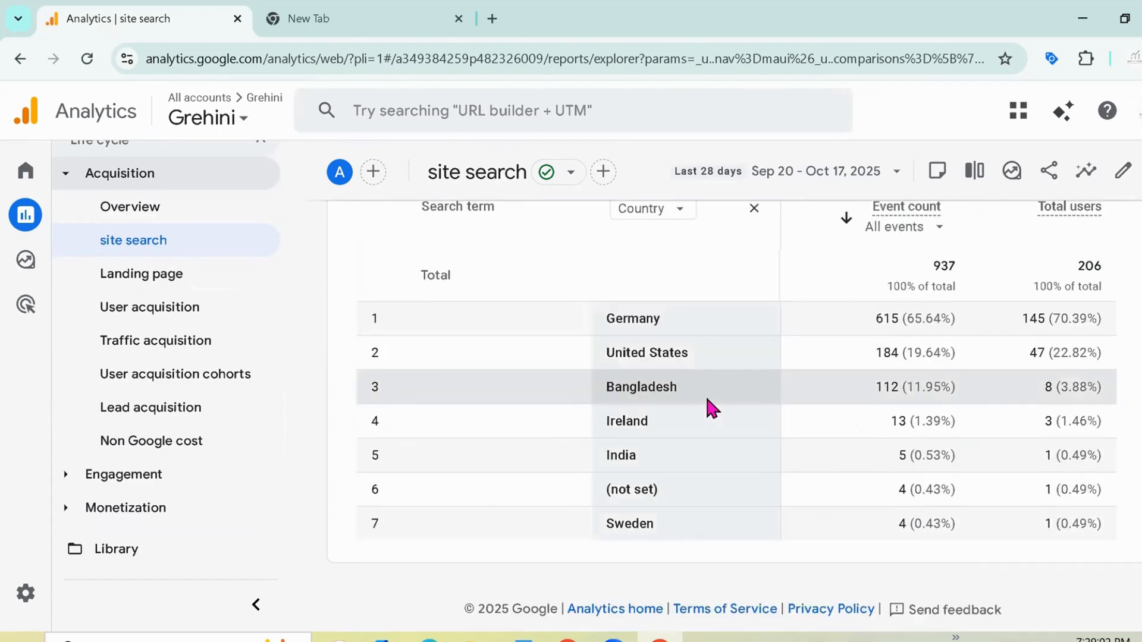
scroll(708, 401, up, 3)
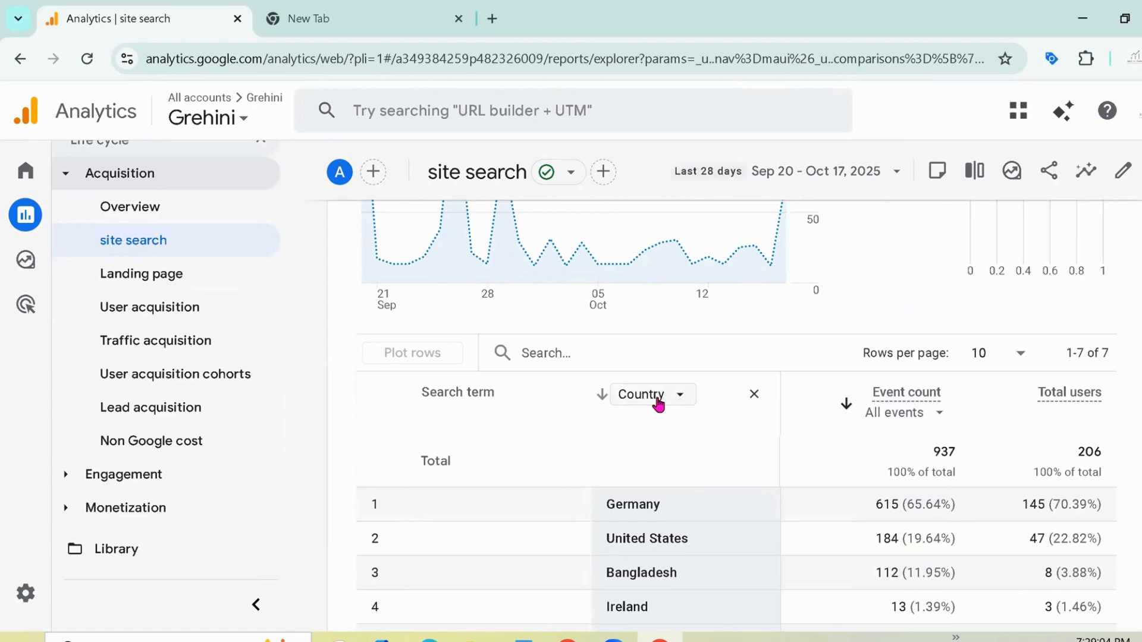
scroll(754, 400, down, 3)
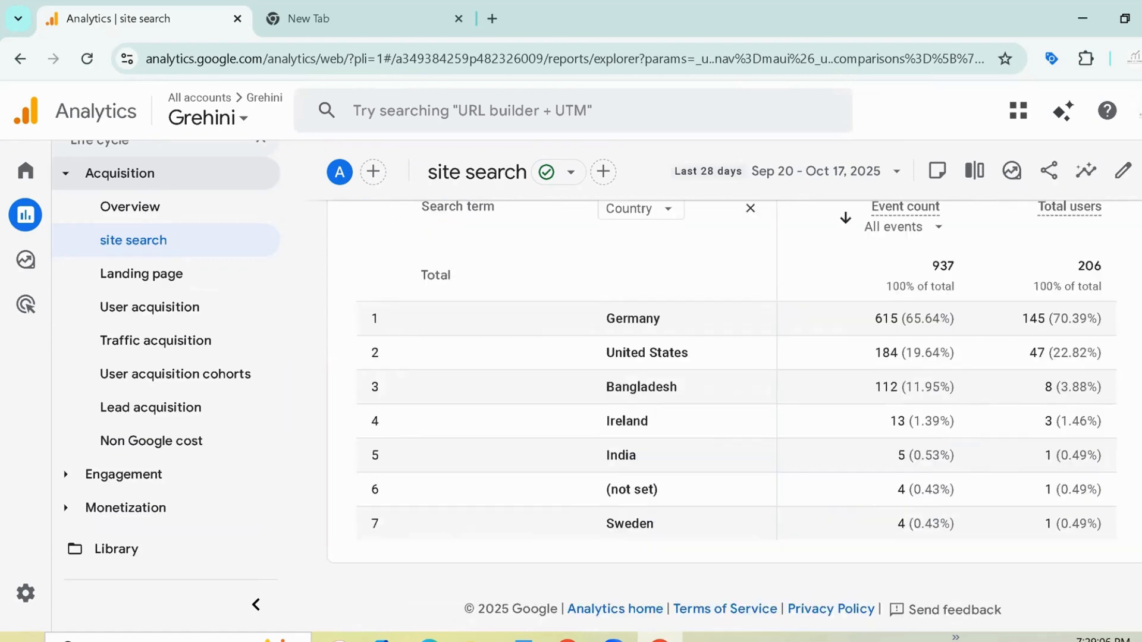
scroll(728, 586, up, 6)
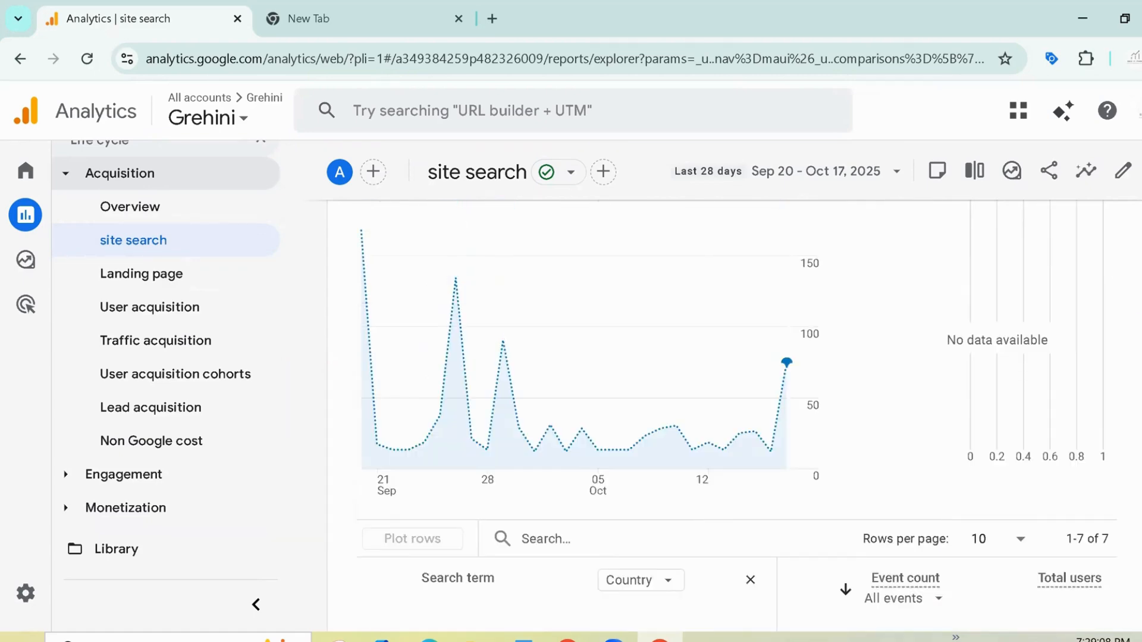
Step: Set the search term table's secondary dimension to the page dimension Landing page + query string
click(679, 583)
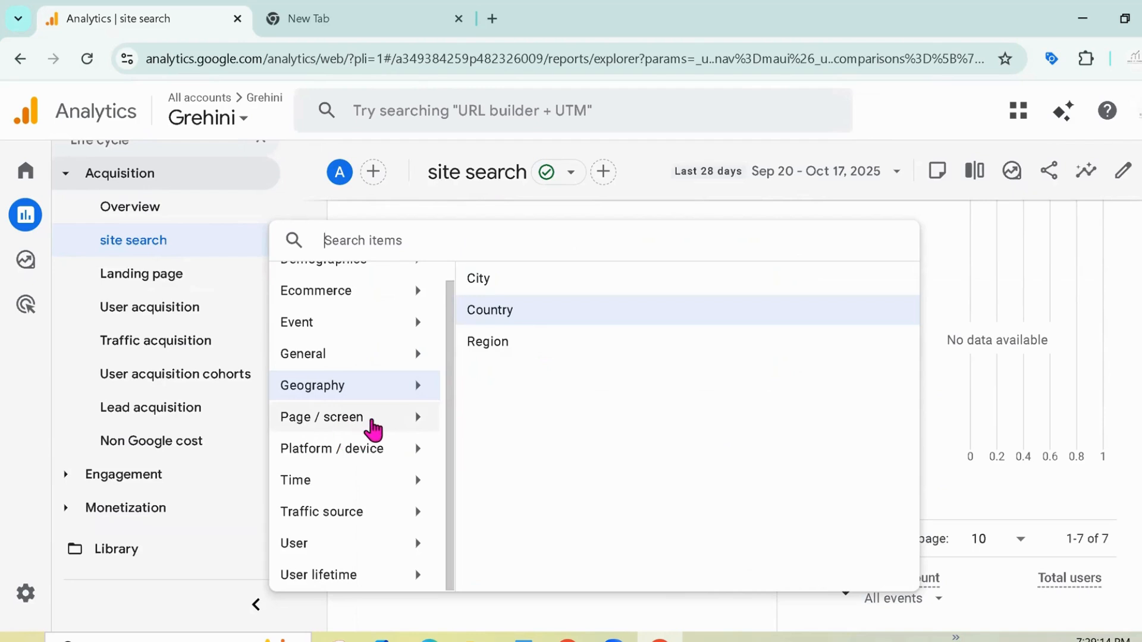
click(424, 428)
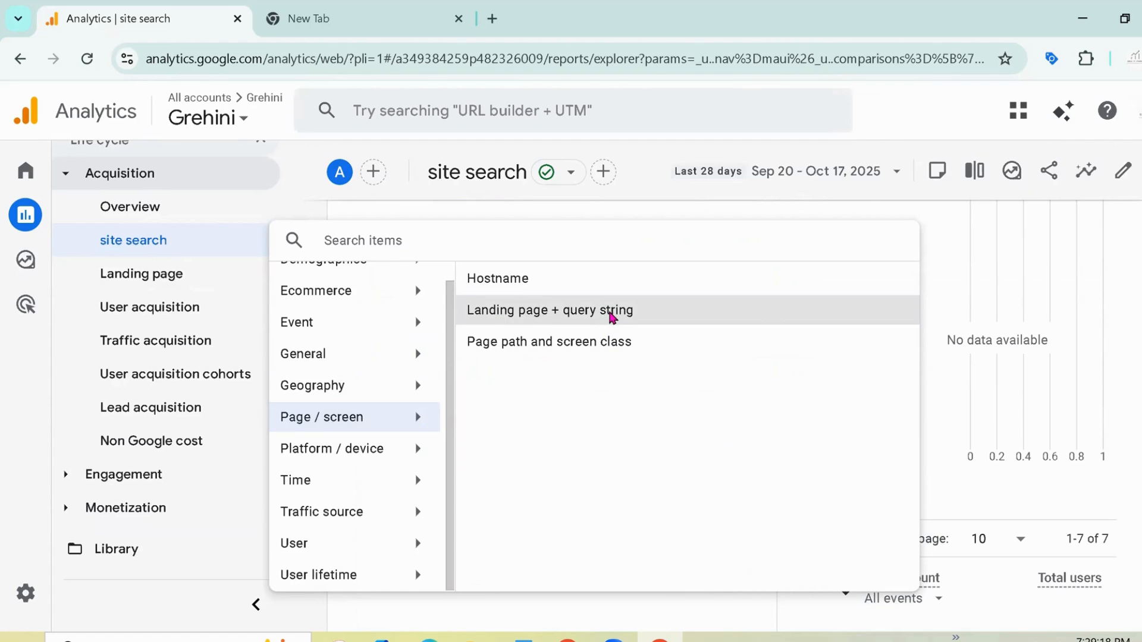
click(612, 318)
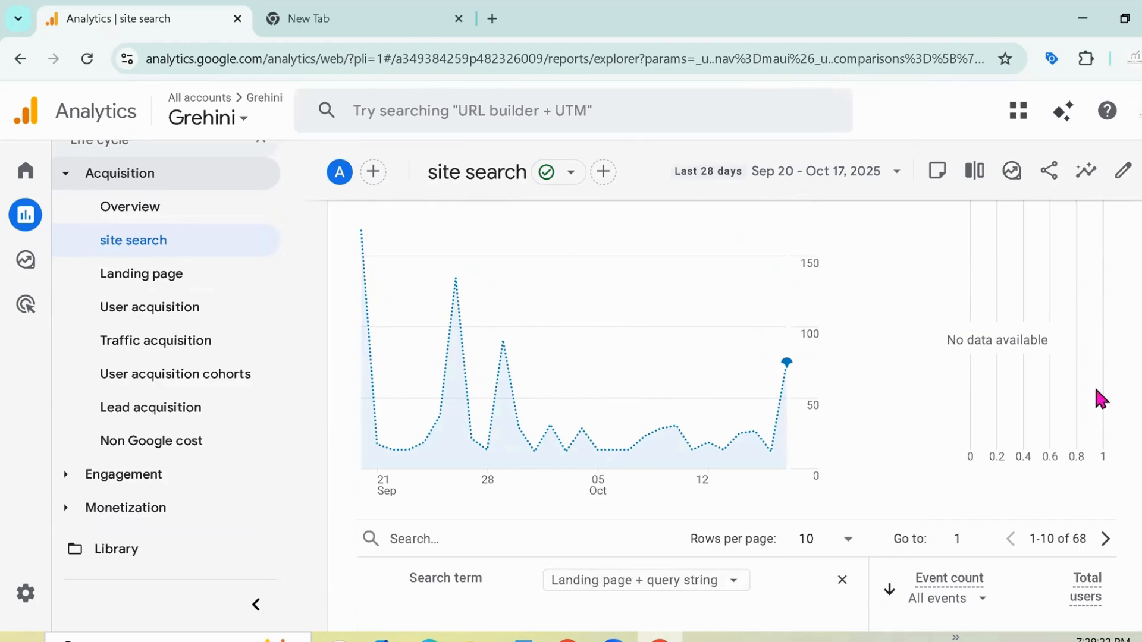
Step: Examine the landing page rows with their event counts and total users, and check the available rows-per-page options
scroll(1098, 395, down, 6)
scroll(1096, 391, down, 3)
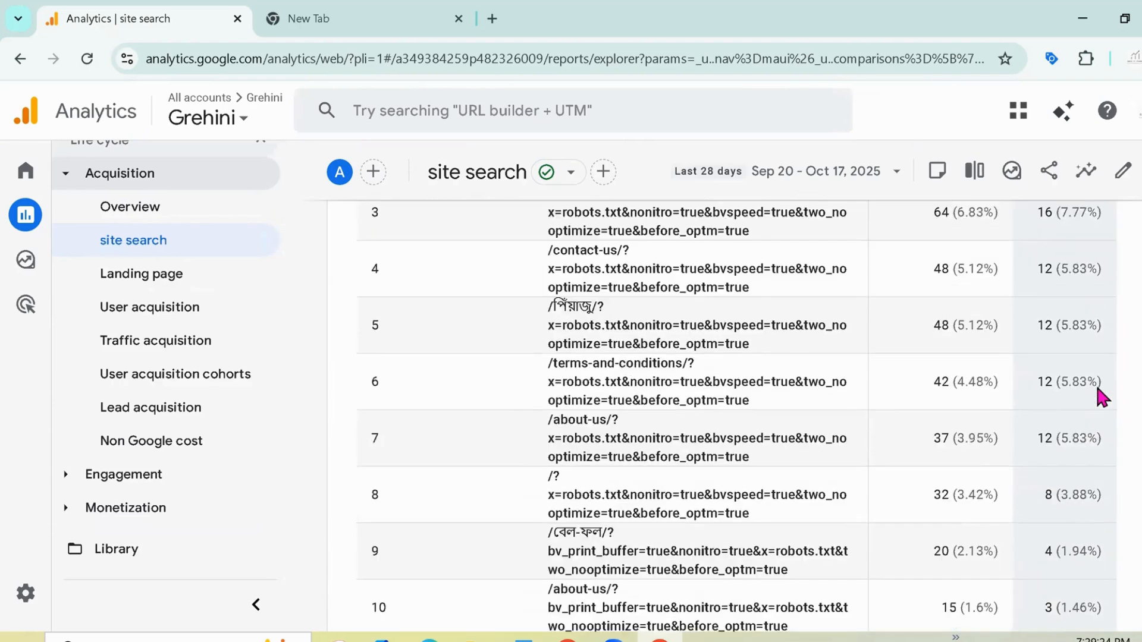
scroll(1096, 388, down, 2)
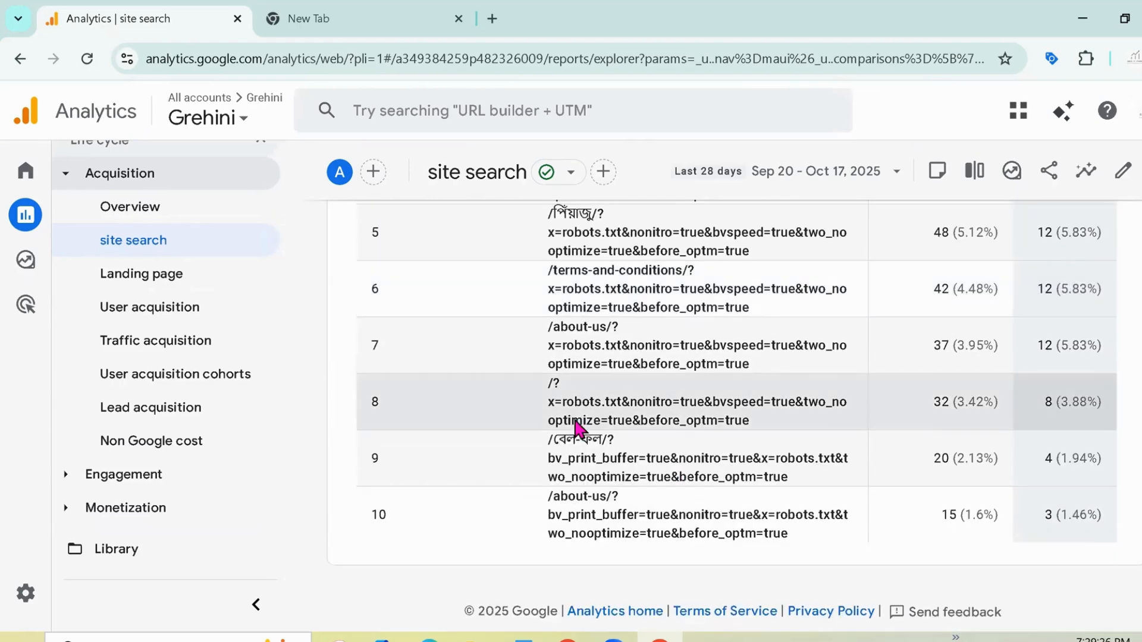
scroll(576, 427, up, 8)
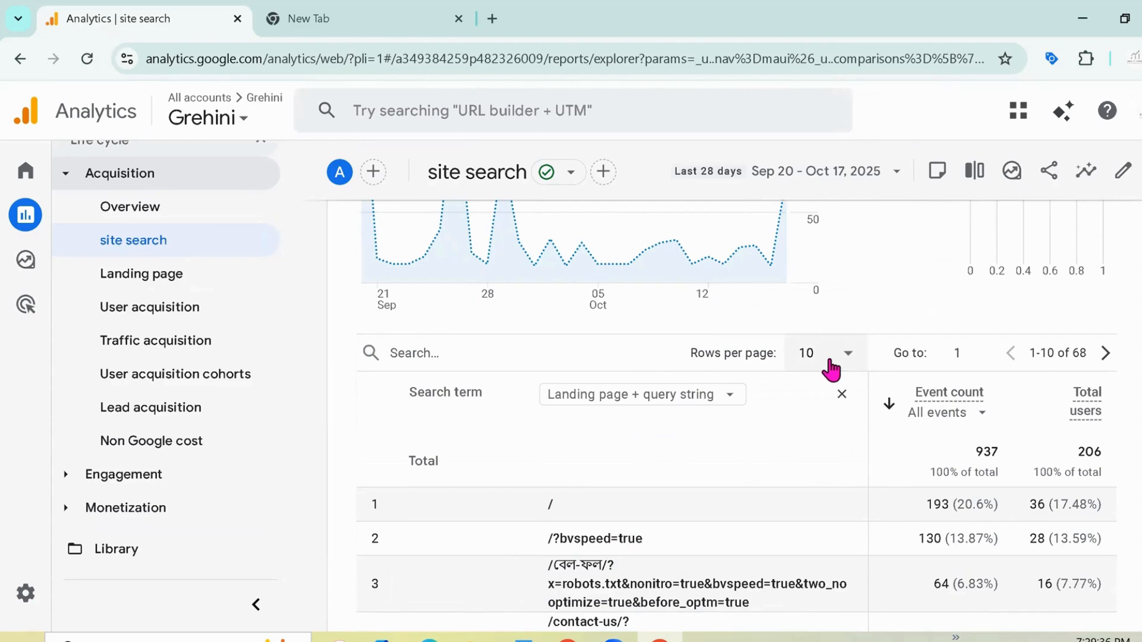
click(849, 355)
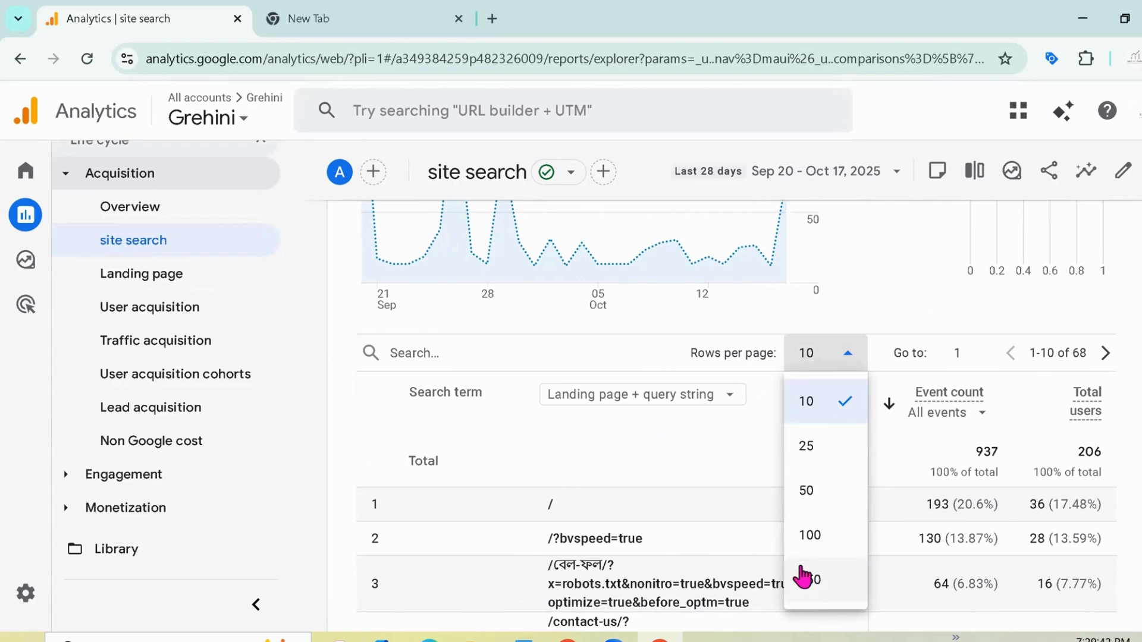
click(762, 363)
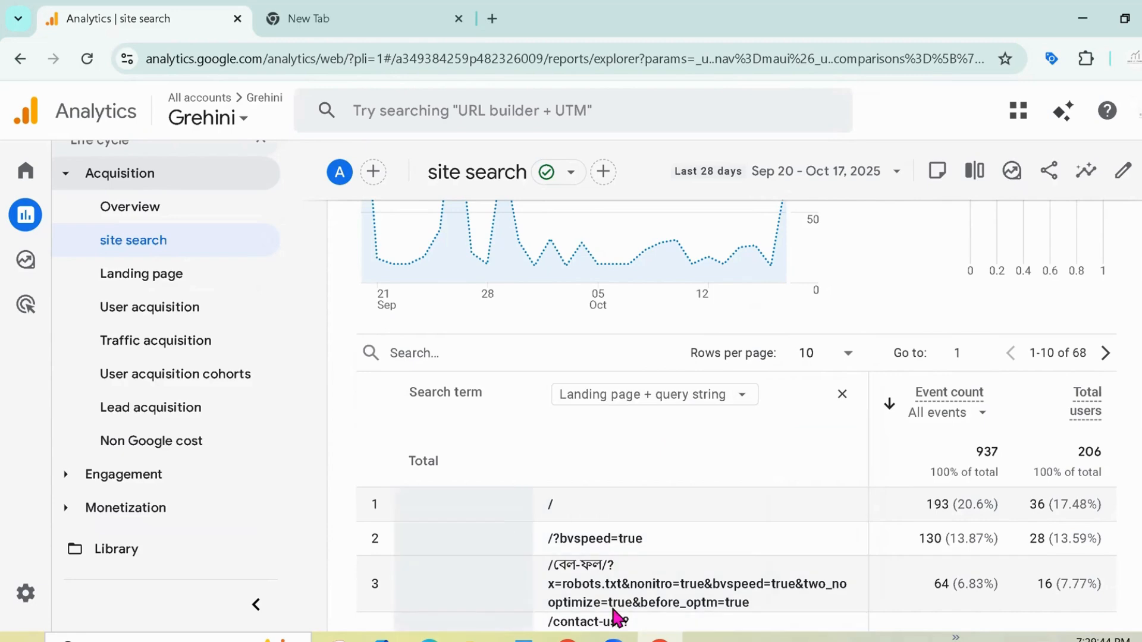
scroll(736, 476, up, 1)
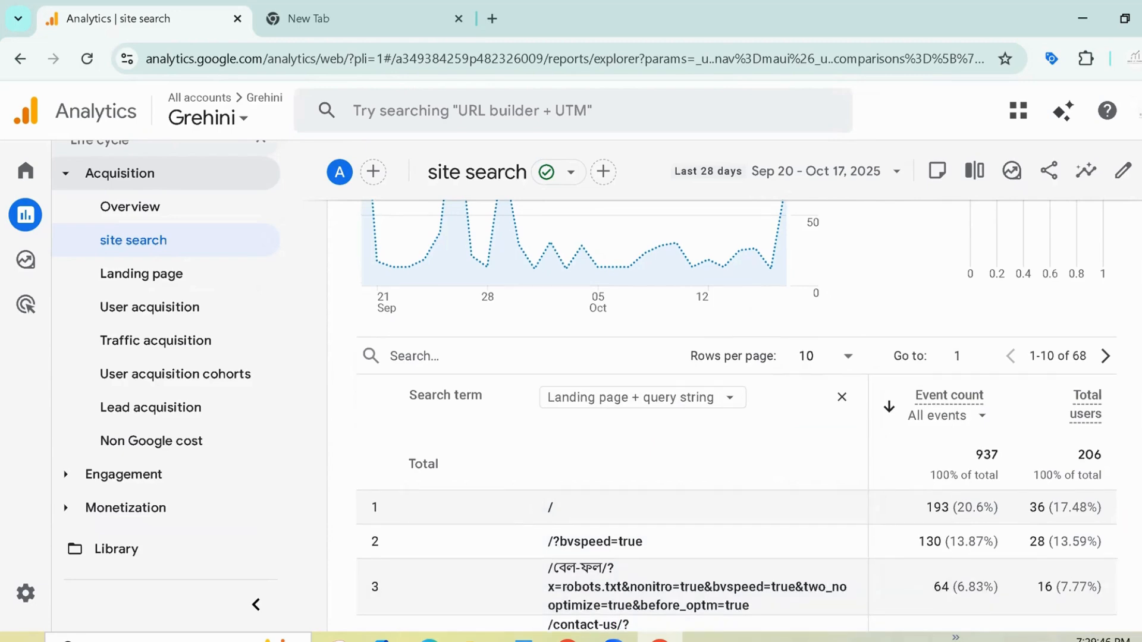
scroll(736, 416, down, 8)
scroll(835, 292, up, 7)
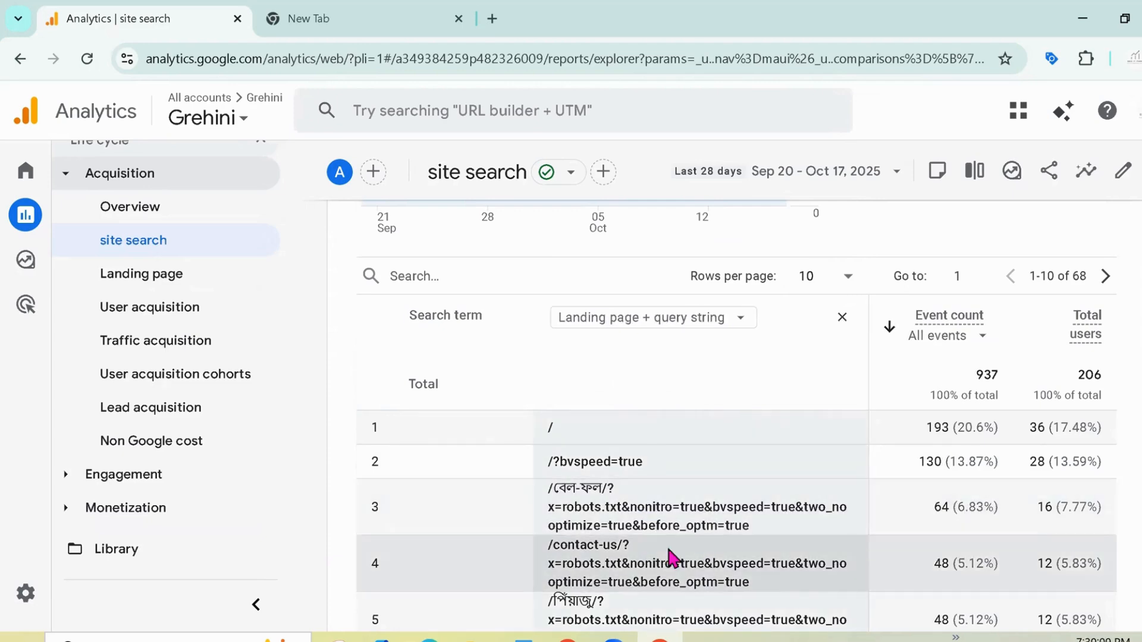
scroll(667, 554, down, 6)
scroll(667, 562, up, 2)
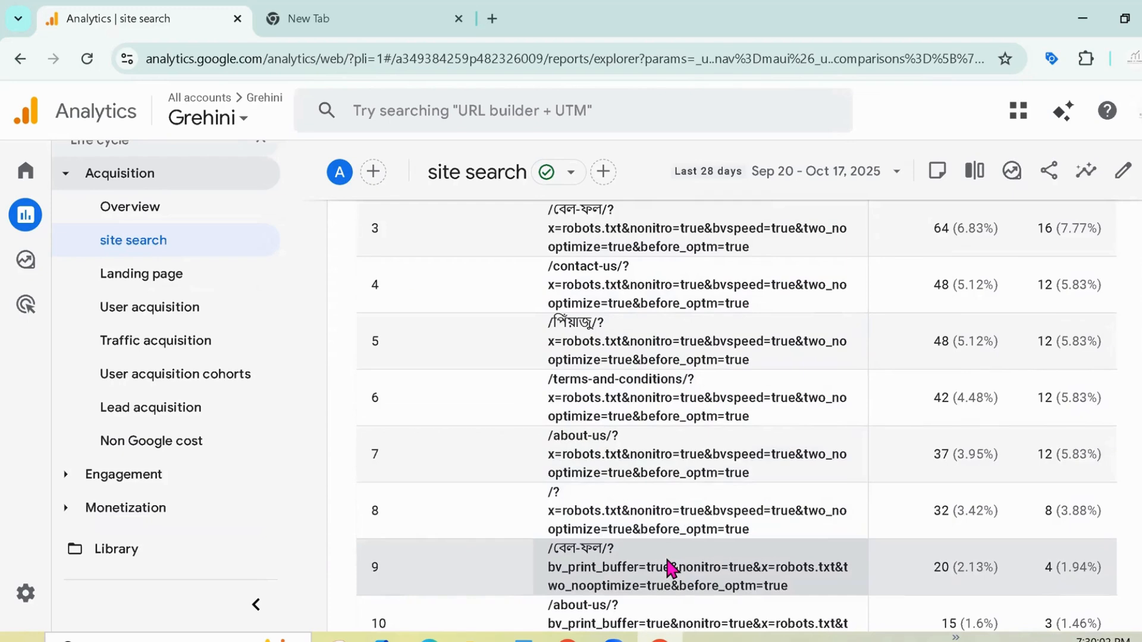
scroll(671, 568, up, 5)
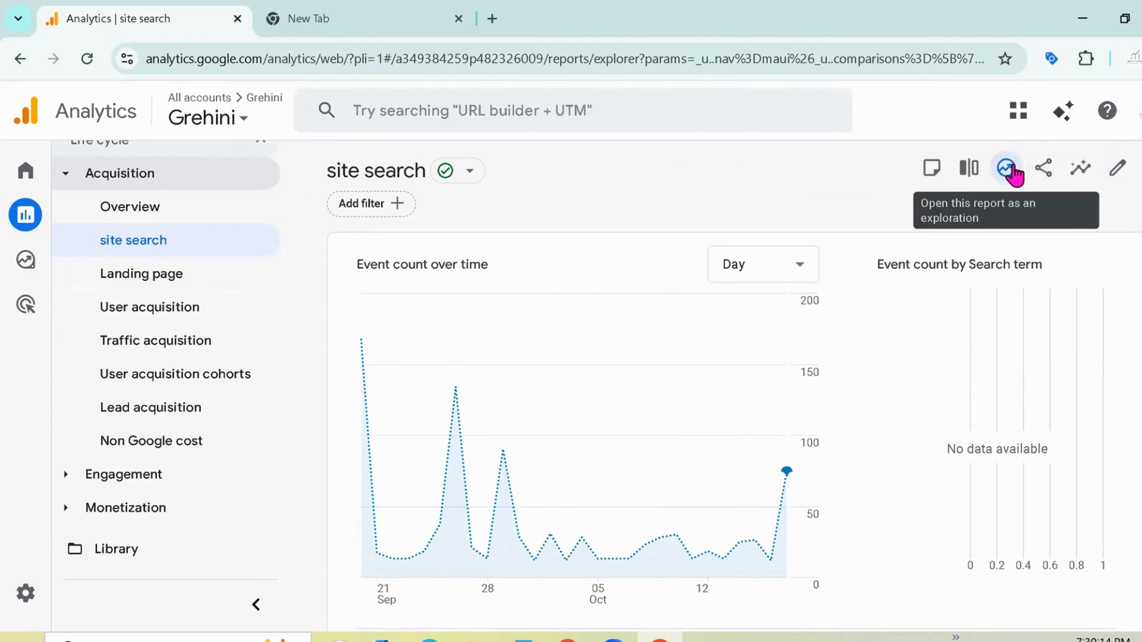
Step: Open the site search report's customization view, review its report data, filter and chart settings, and return to the report
click(1118, 174)
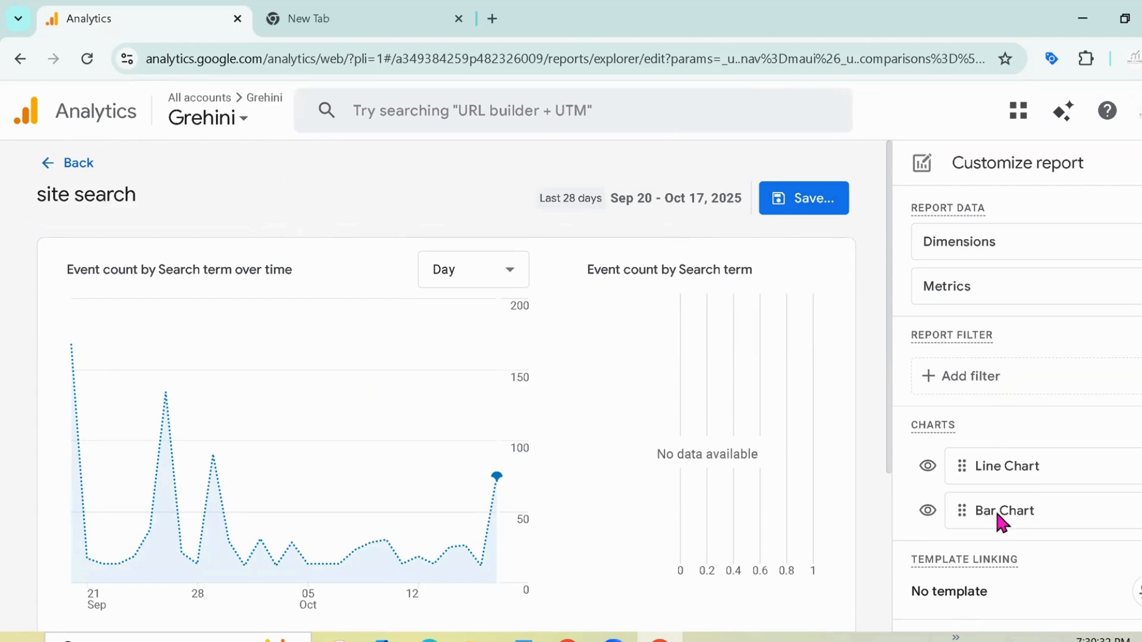
scroll(1070, 505, down, 2)
scroll(1072, 506, up, 2)
click(76, 174)
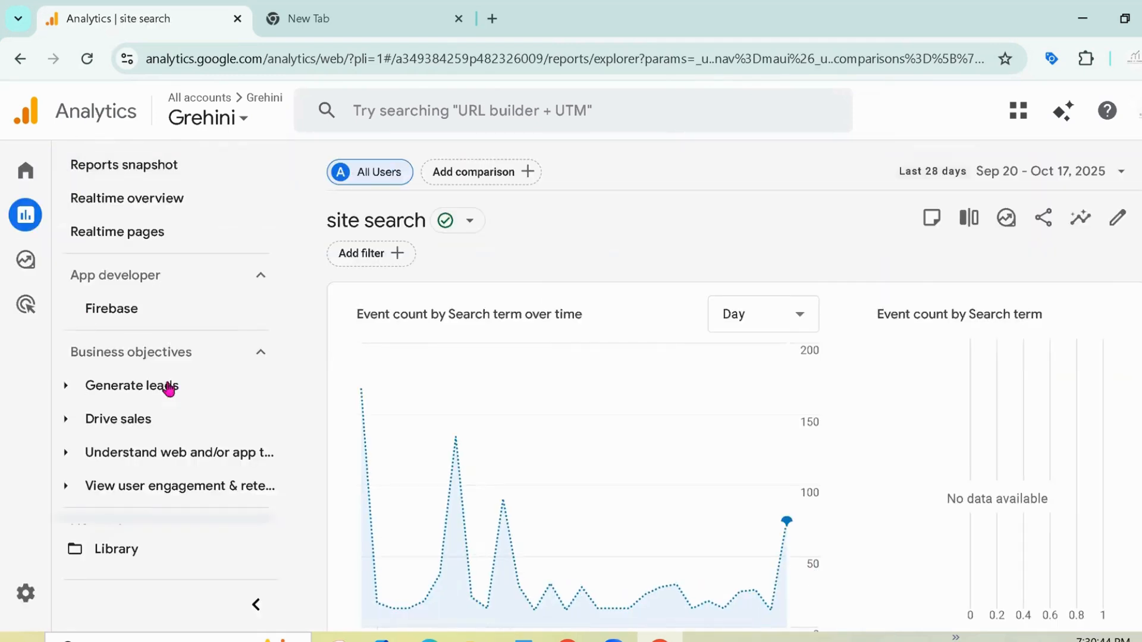
Step: Open the Landing page report in the Acquisition section and review its chart and table rows
drag(288, 314, 325, 447)
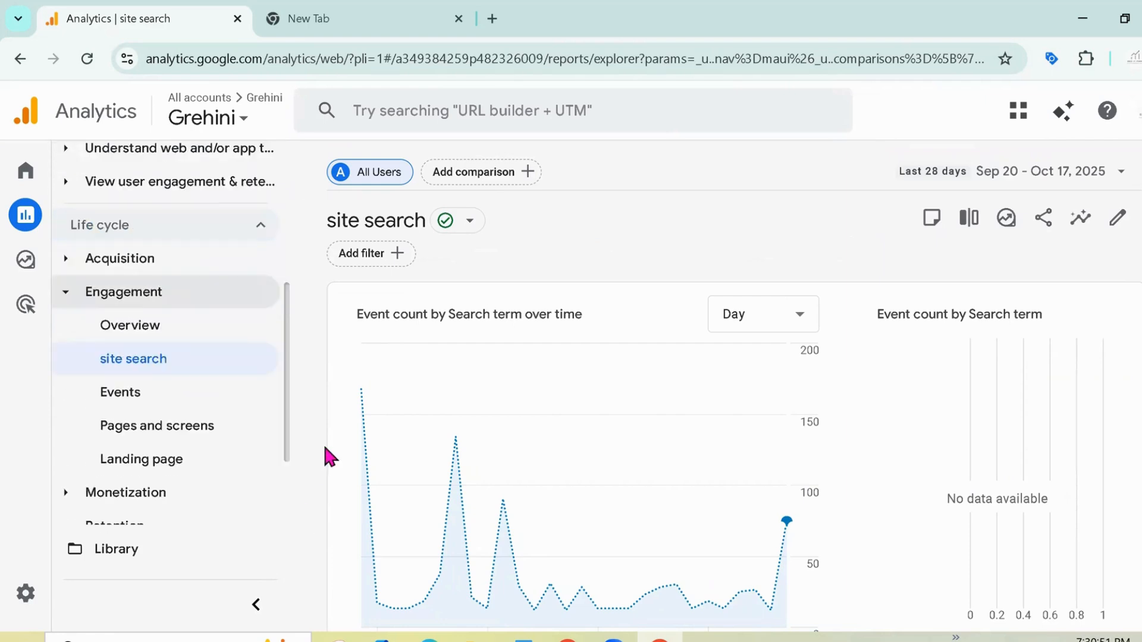
click(140, 284)
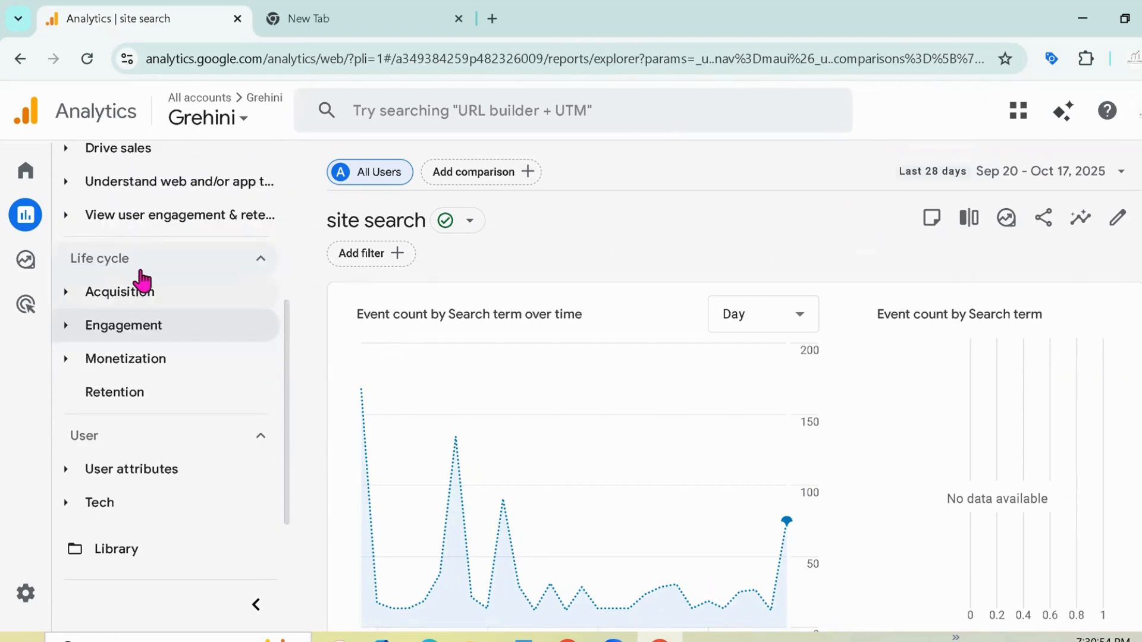
click(128, 297)
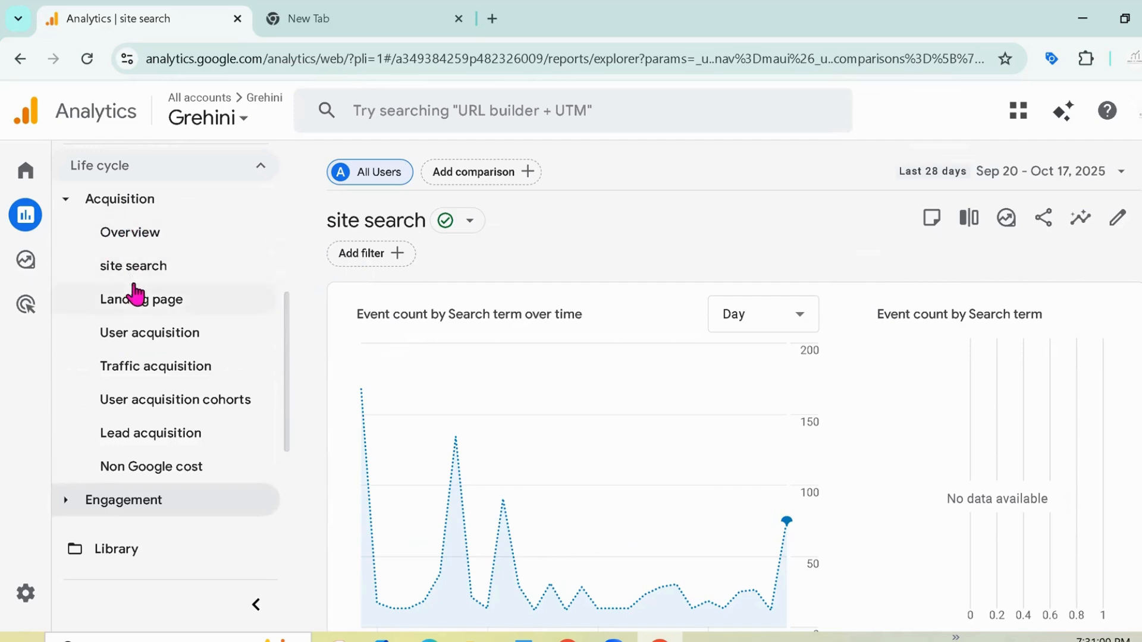
click(177, 305)
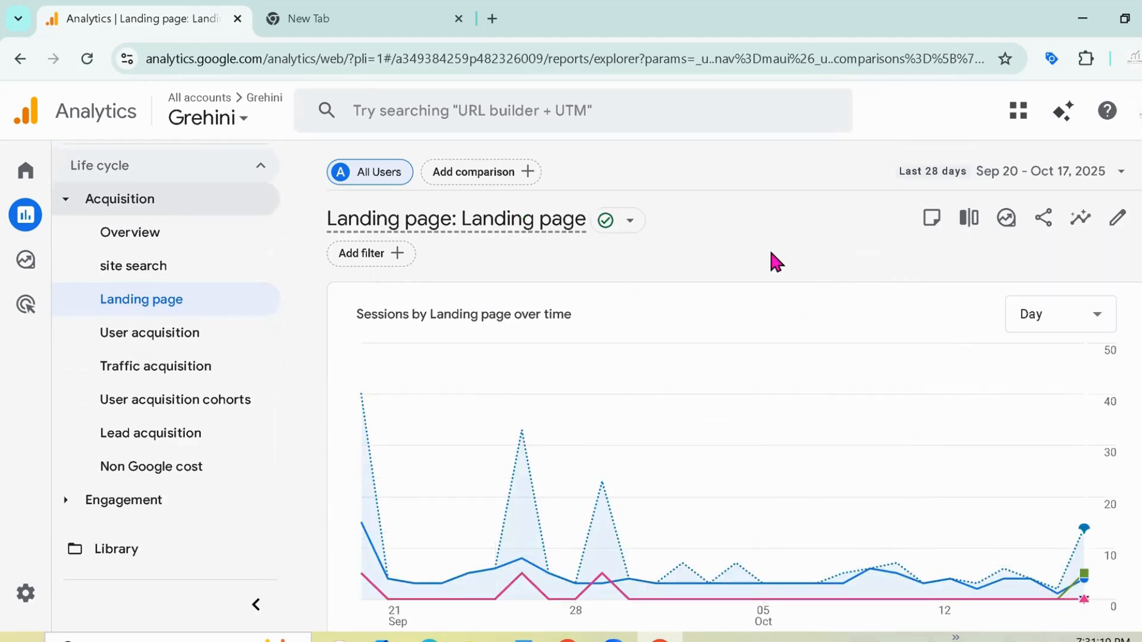
scroll(1005, 295, down, 3)
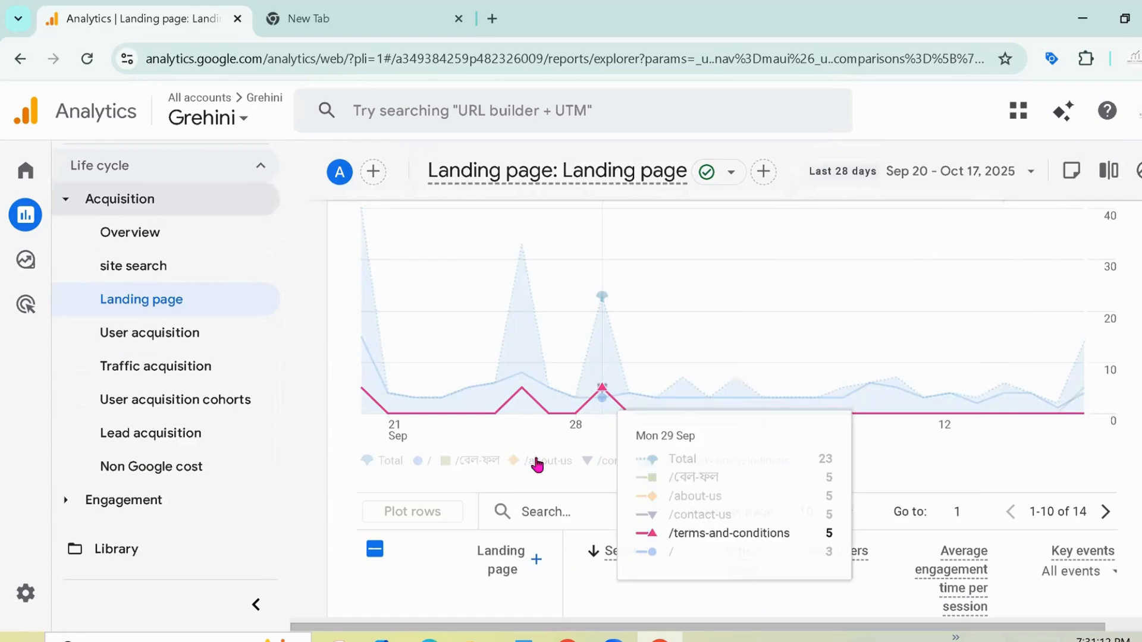
scroll(555, 459, down, 5)
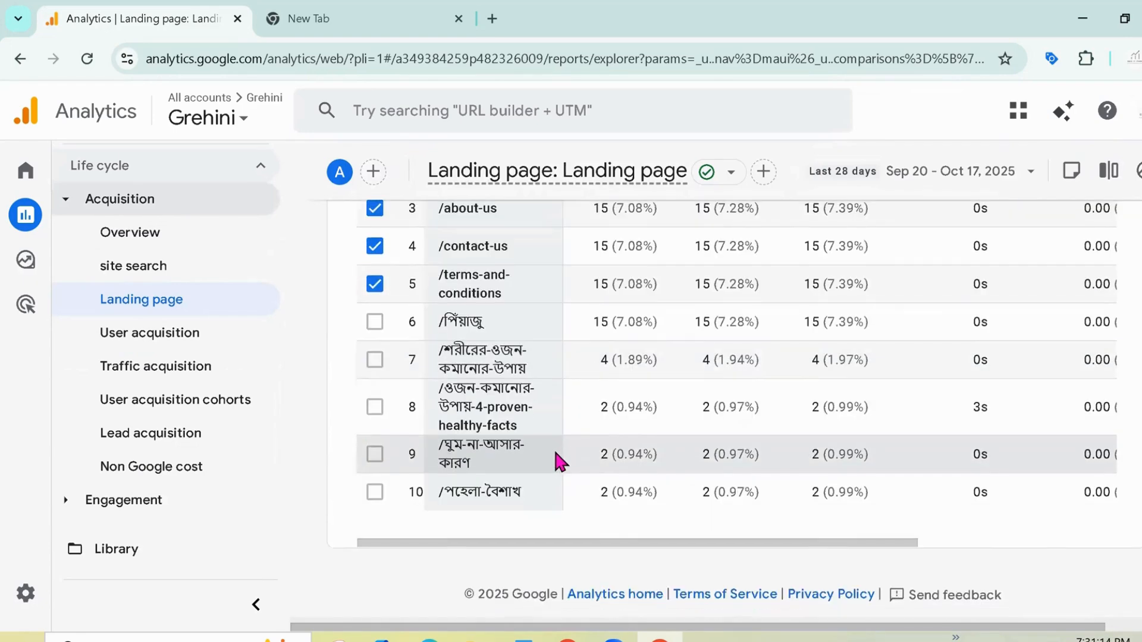
scroll(834, 415, up, 5)
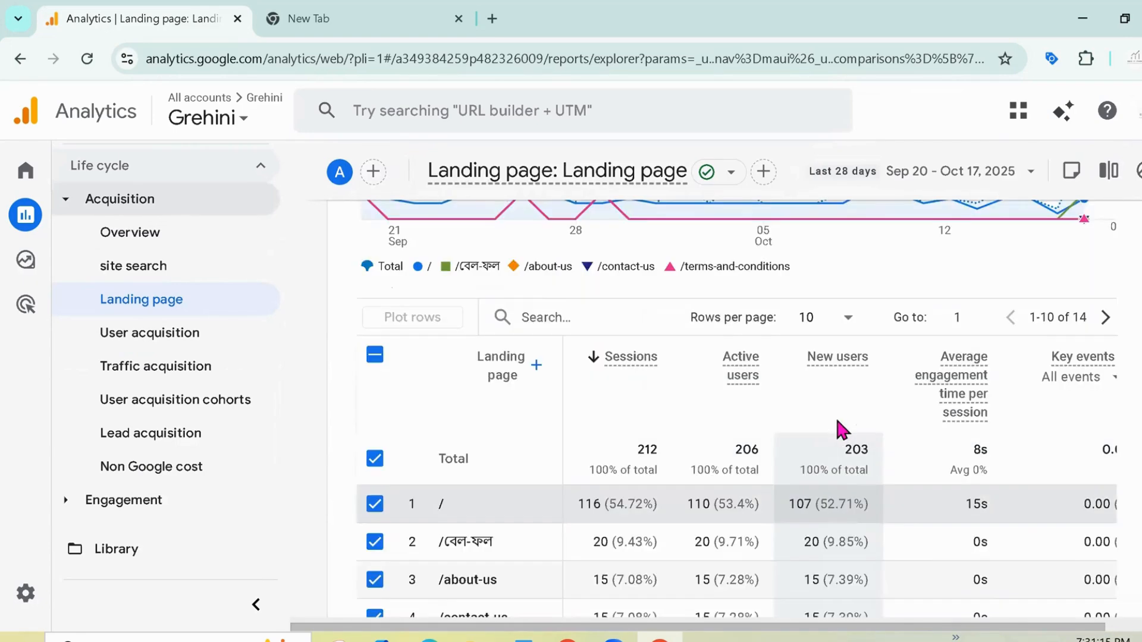
Step: Check the Demographics and Geography secondary dimensions available for the landing page table without adding one, and review the report again
click(536, 365)
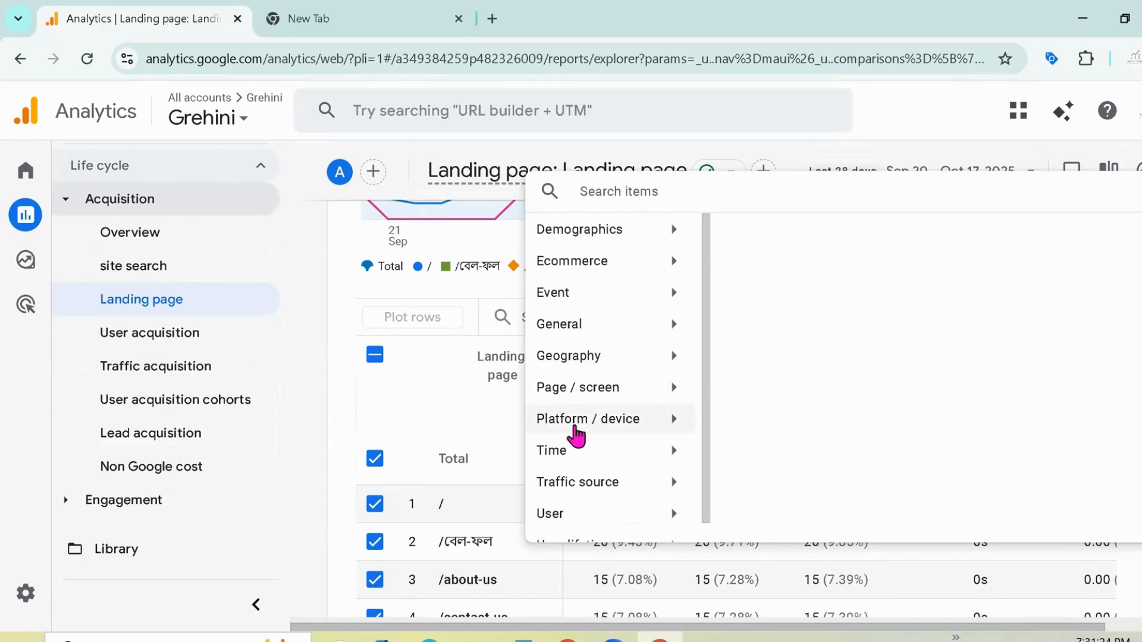
click(676, 238)
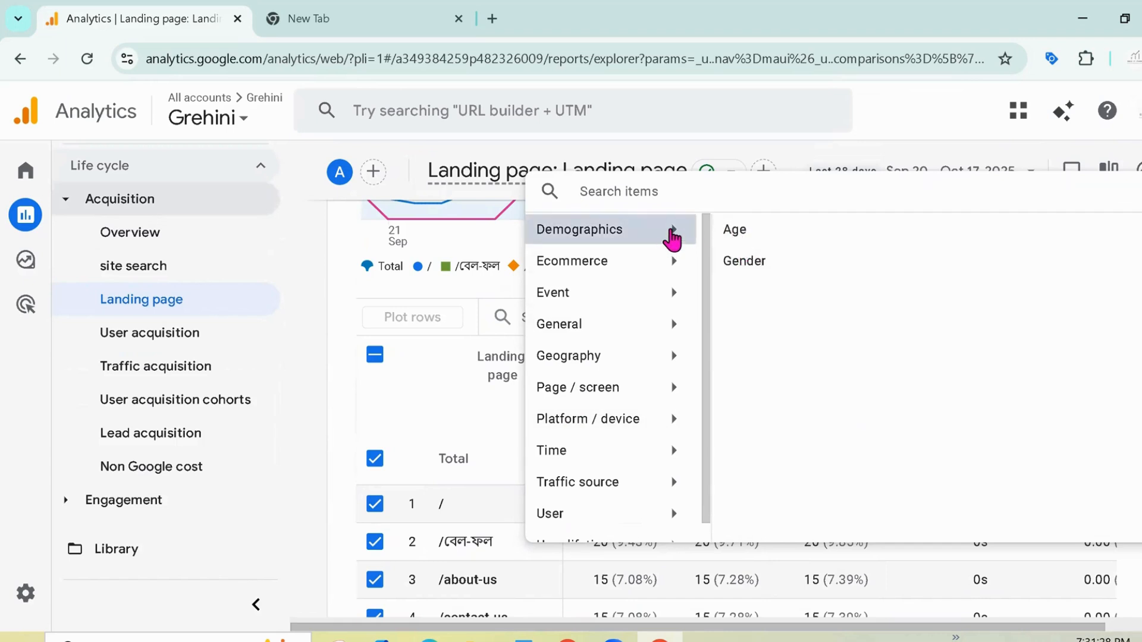
click(668, 359)
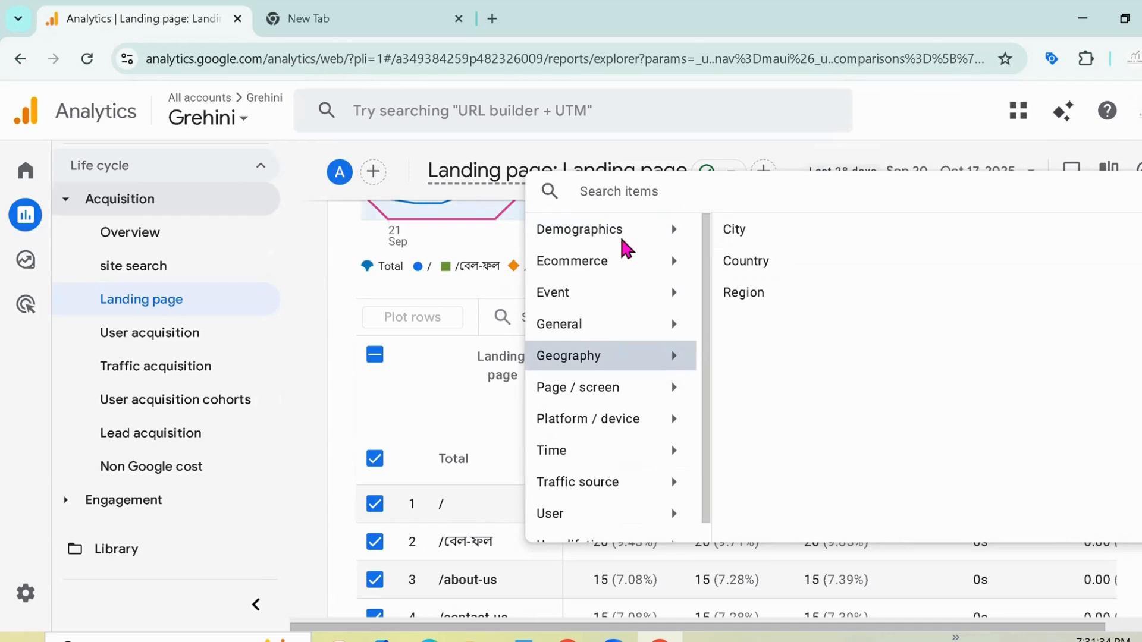
click(436, 388)
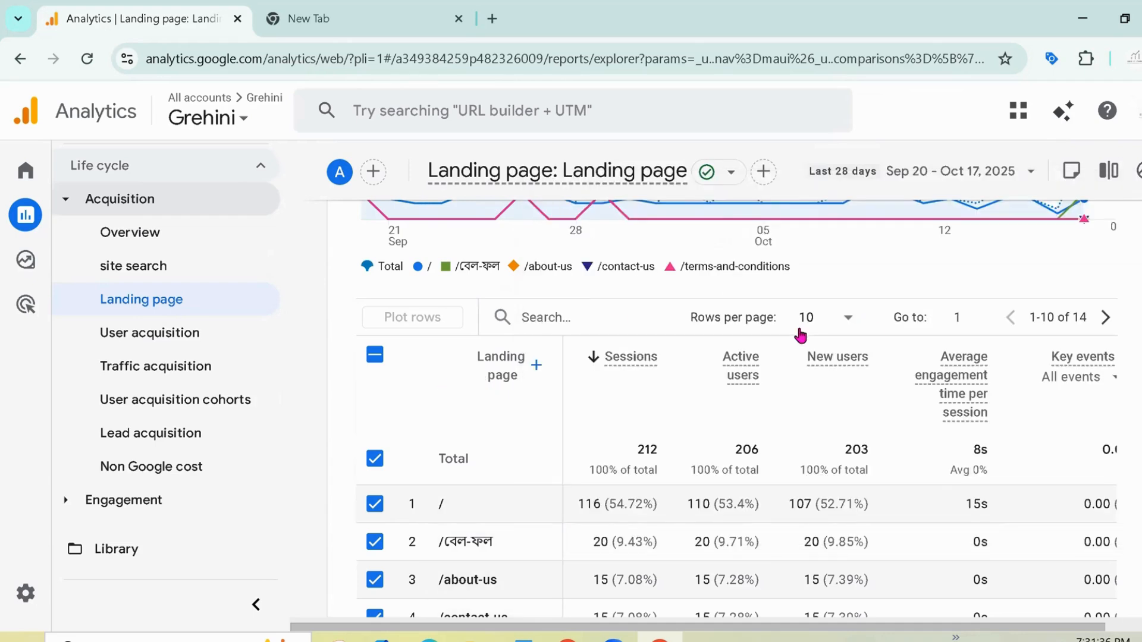
scroll(1089, 392, up, 4)
scroll(1089, 383, up, 2)
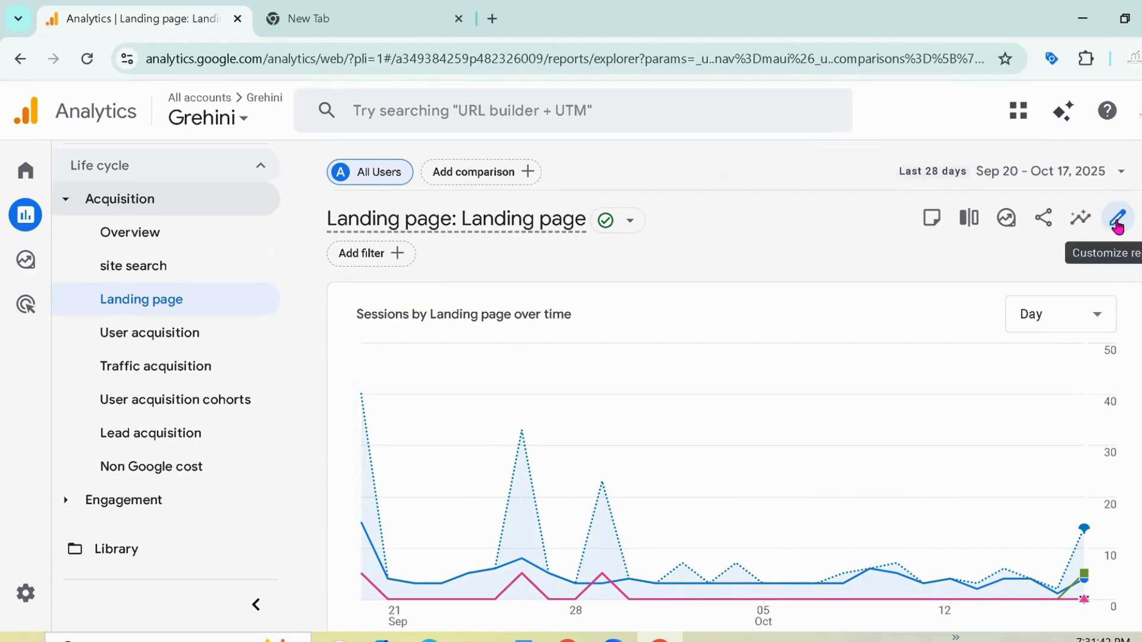
scroll(737, 386, down, 10)
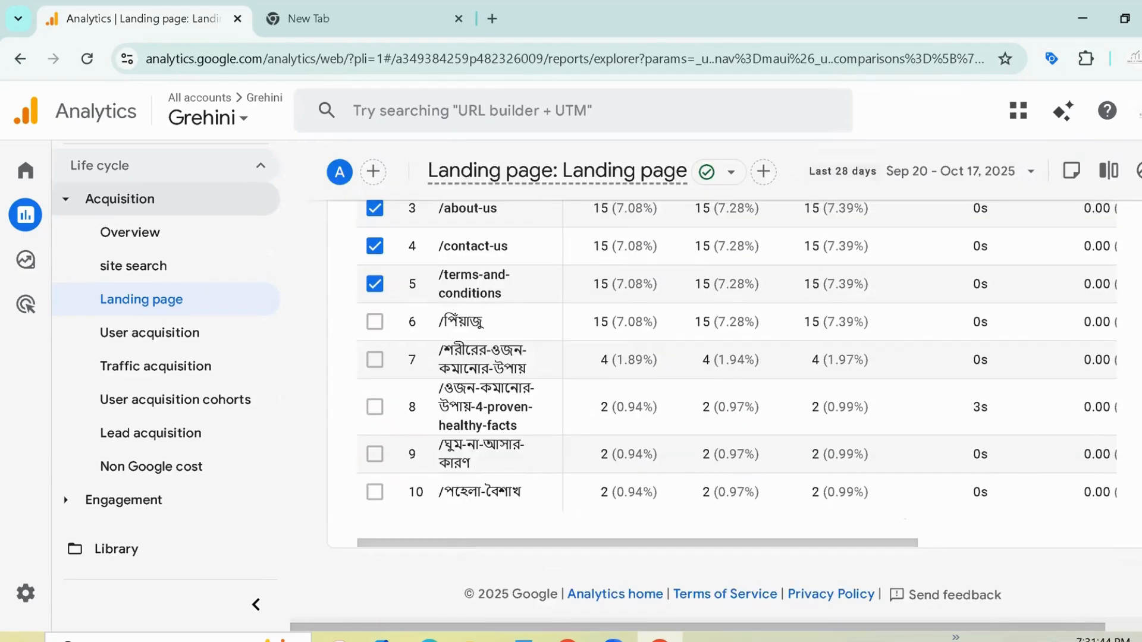
scroll(425, 309, up, 5)
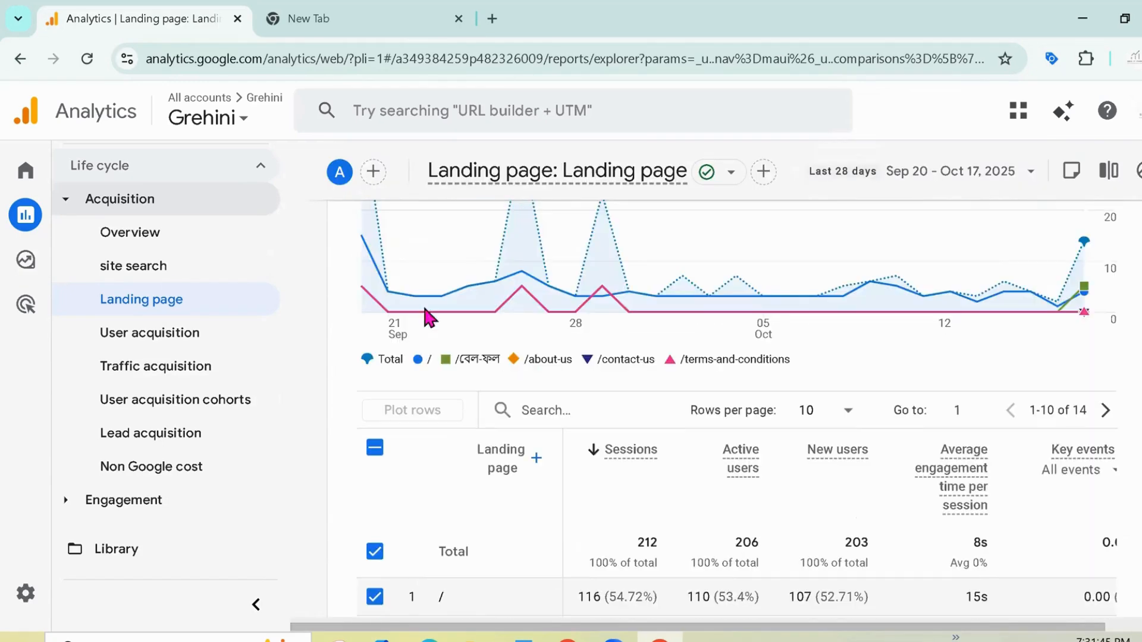
Step: Open the User acquisition report and review its table by first user primary channel group
click(174, 344)
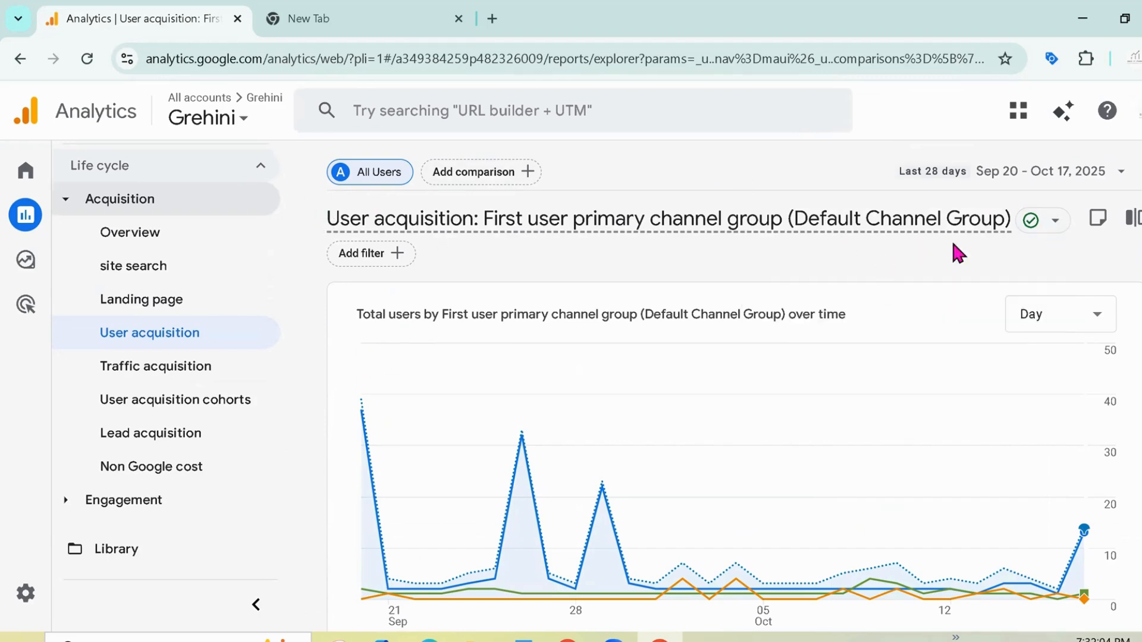
scroll(732, 417, down, 5)
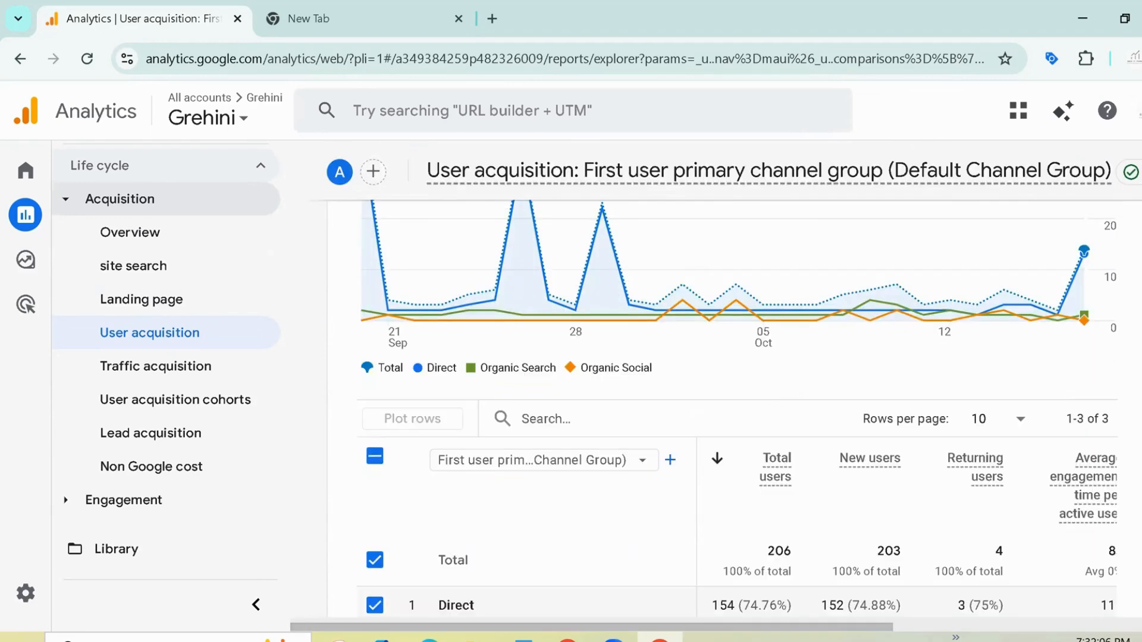
scroll(415, 400, down, 2)
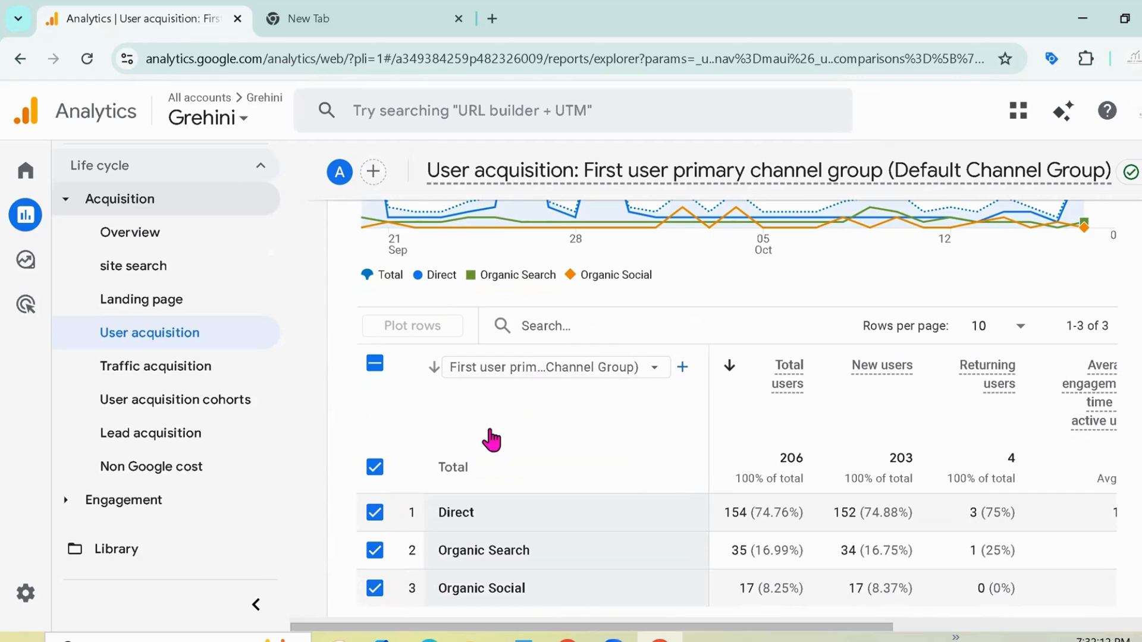
Step: Set the user acquisition table's primary dimension to First user source / medium and review its rows
click(654, 371)
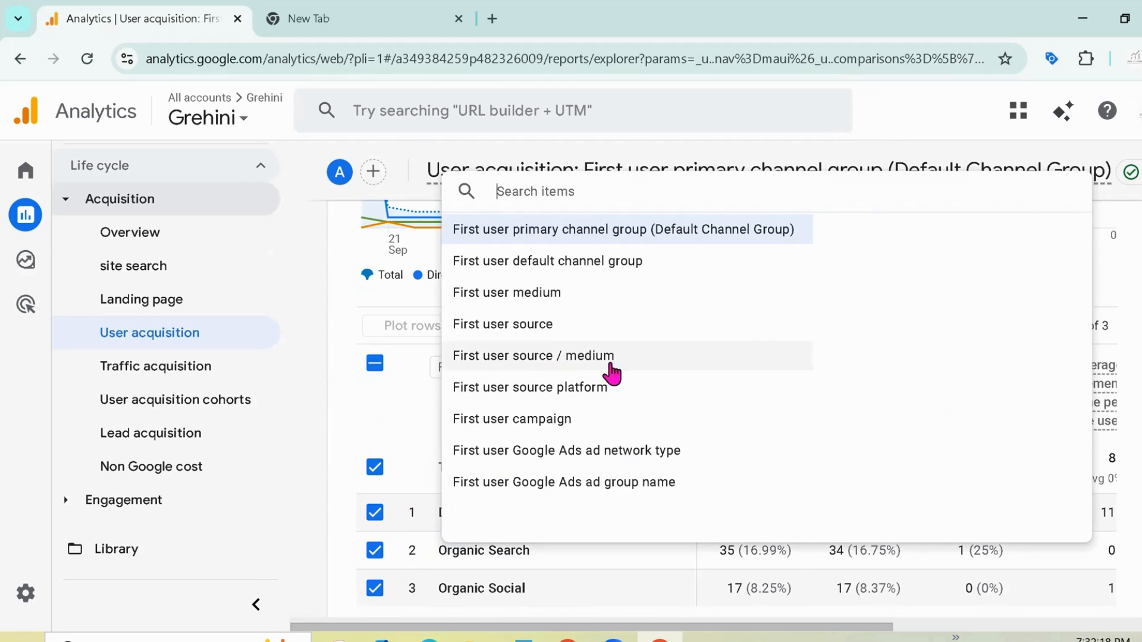
click(611, 373)
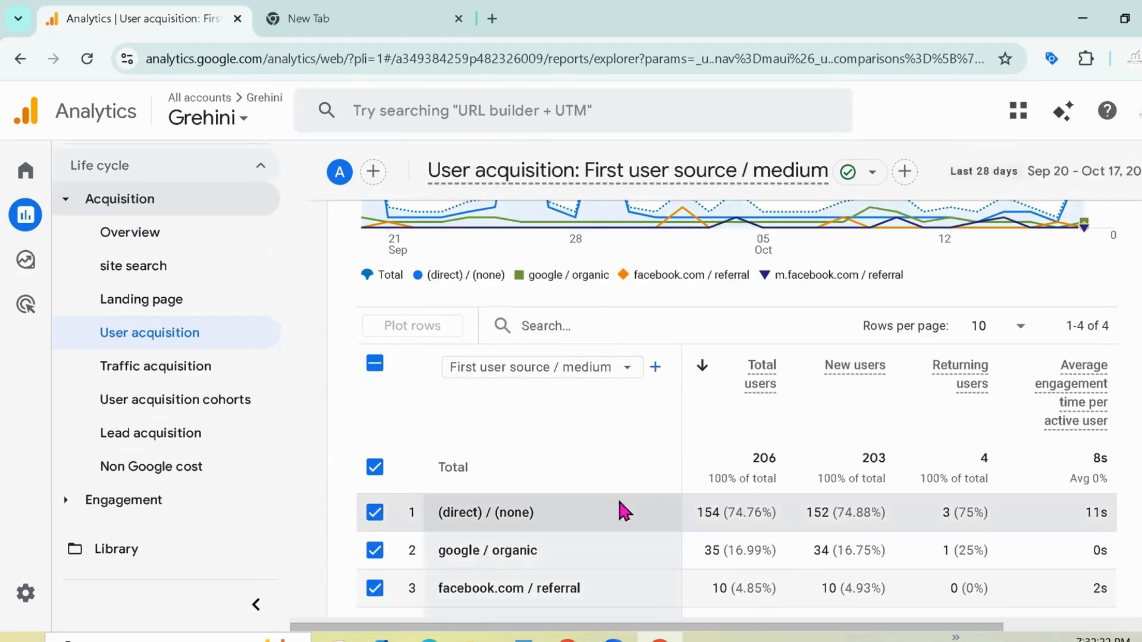
scroll(619, 504, down, 2)
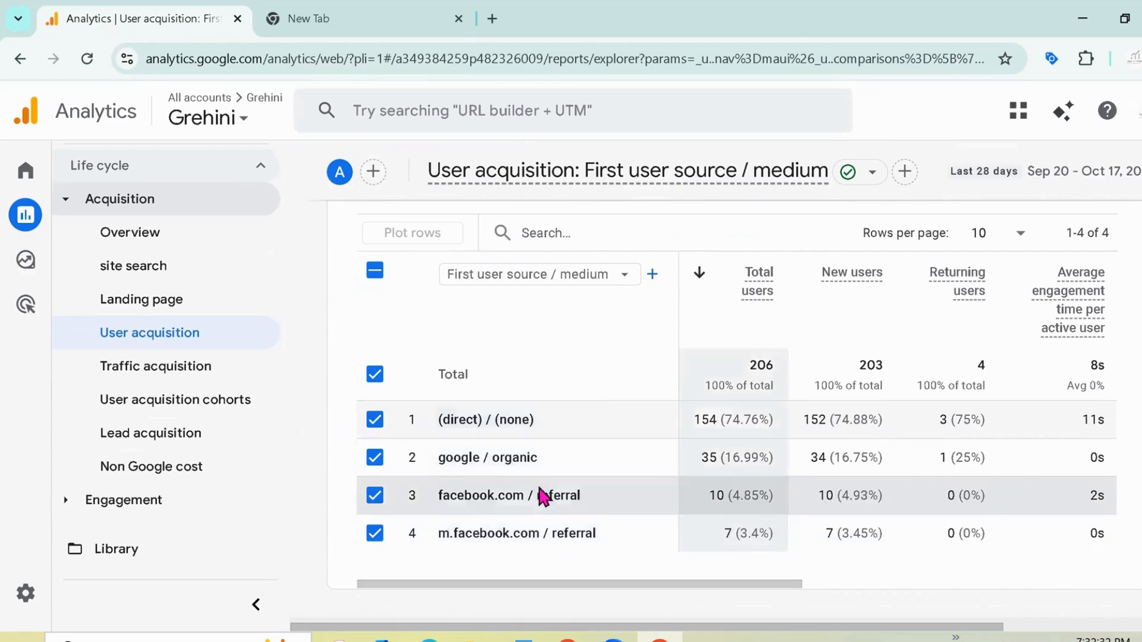
scroll(675, 408, up, 2)
scroll(676, 408, up, 2)
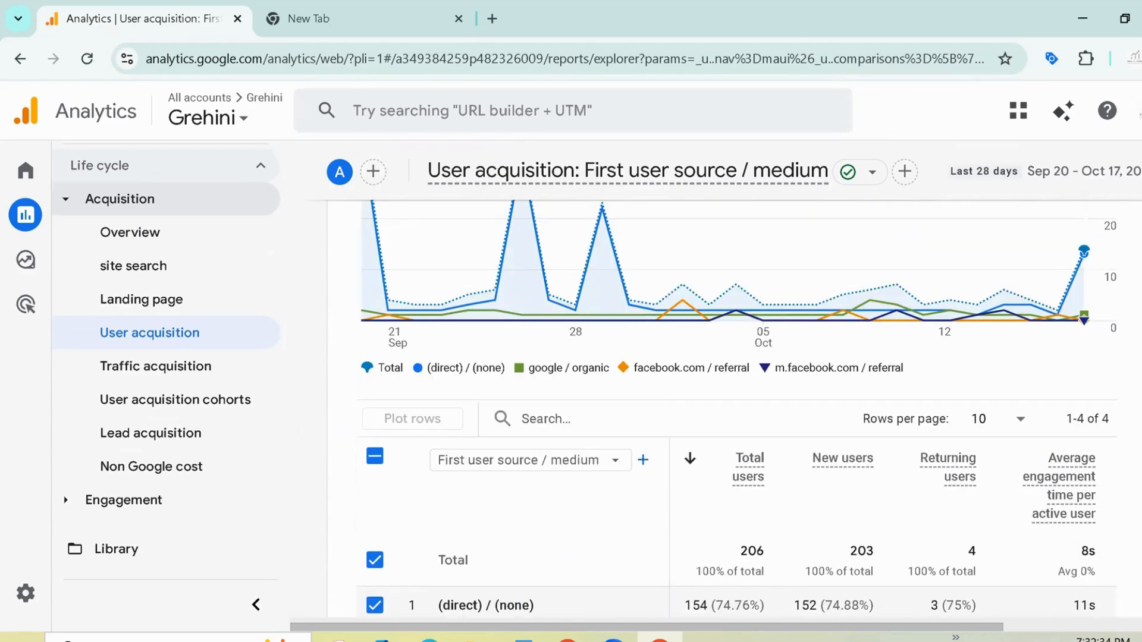
Step: Review the user acquisition table broken down by the secondary dimension Page path and screen class, and remove that dimension again
click(655, 461)
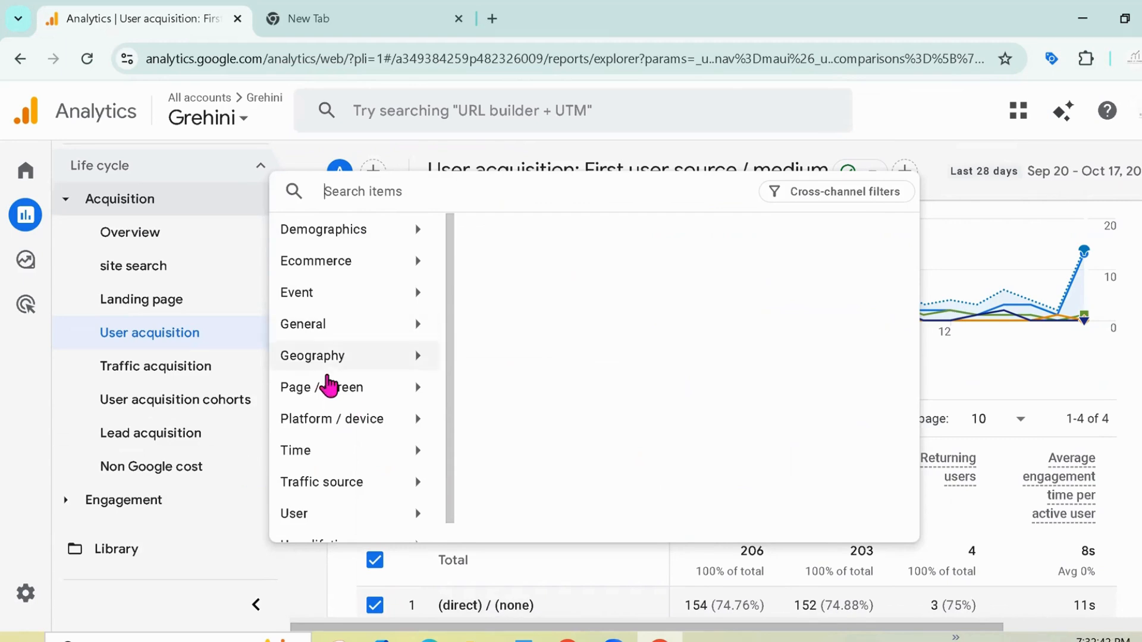
click(418, 399)
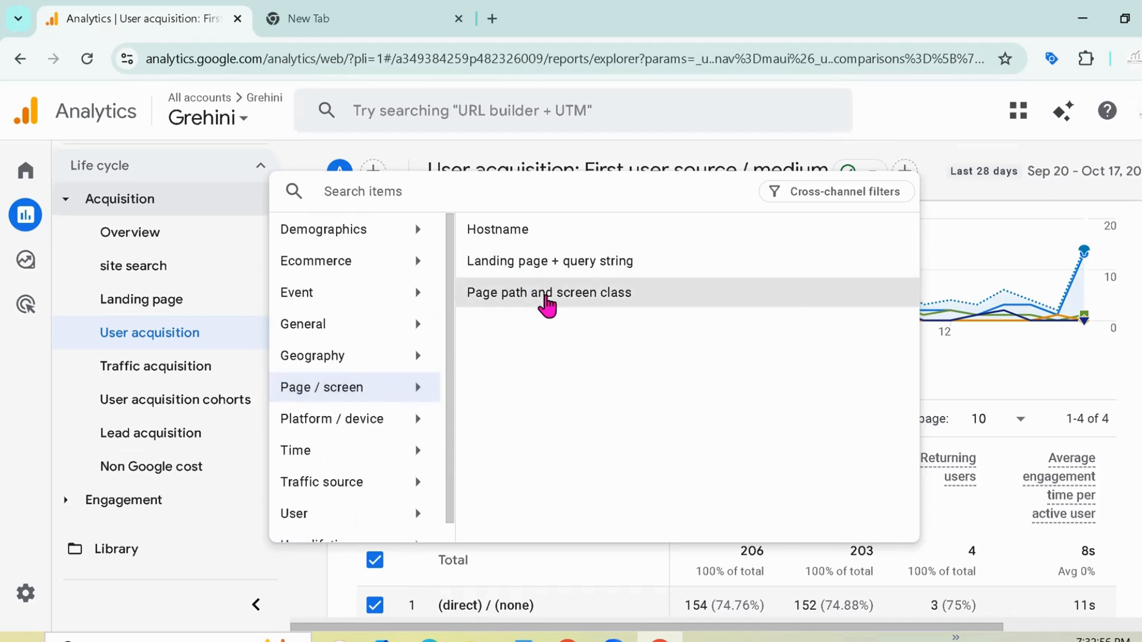
click(548, 303)
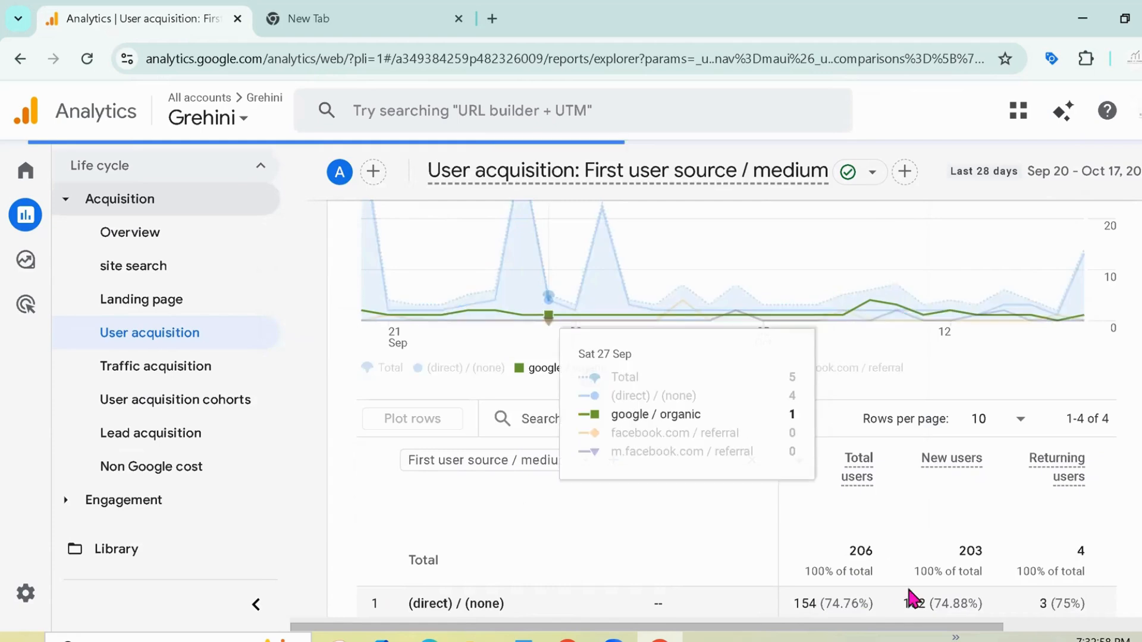
scroll(705, 491, down, 3)
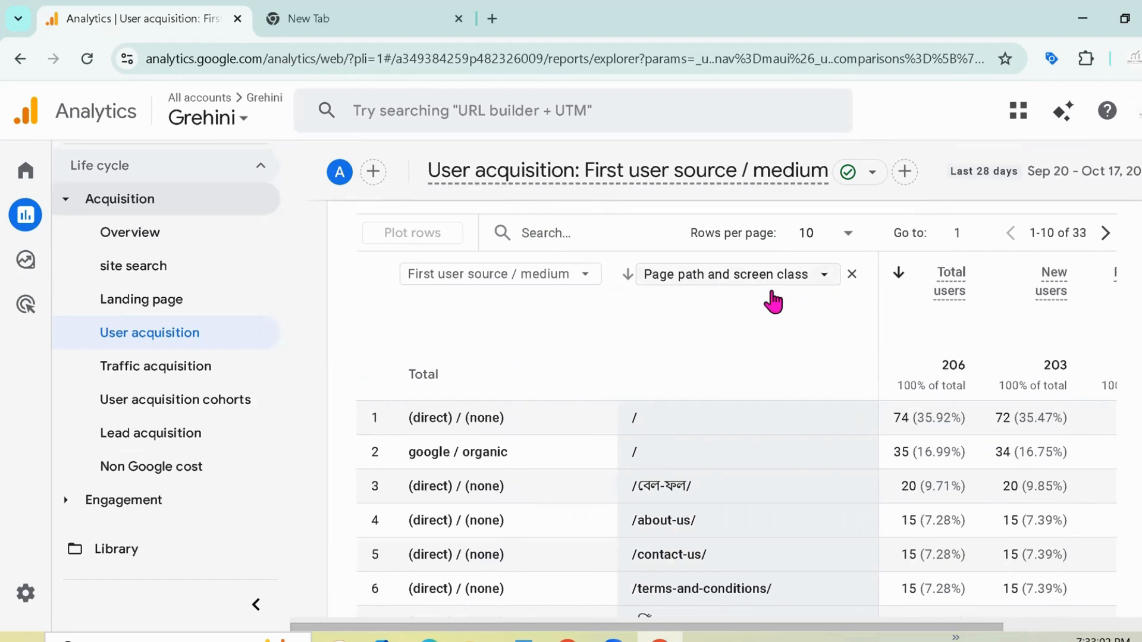
scroll(824, 413, down, 3)
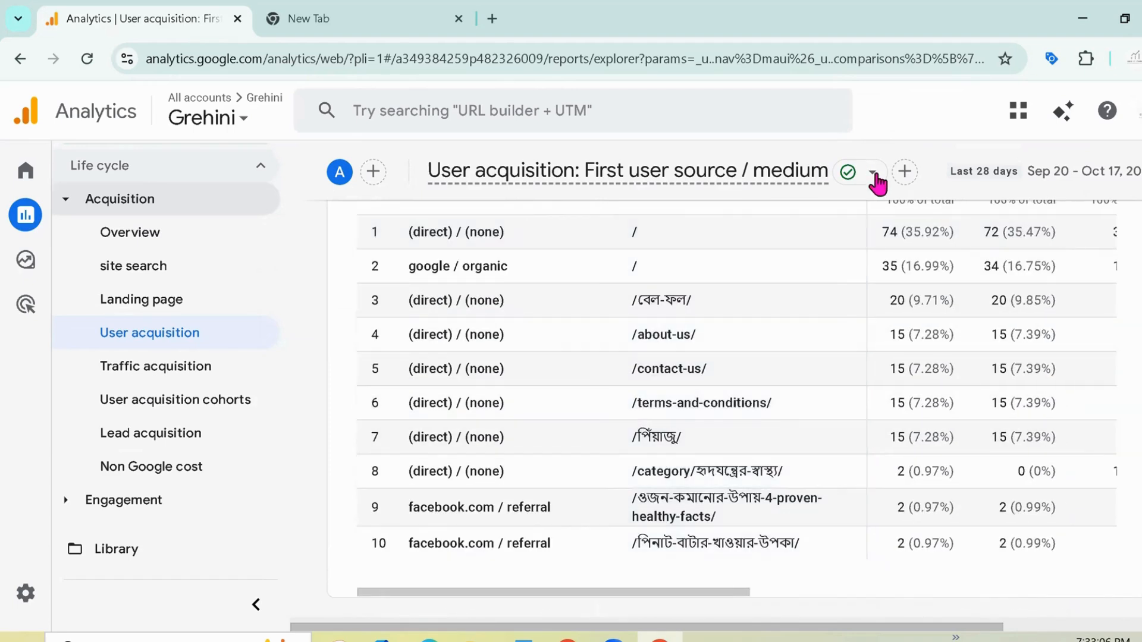
scroll(736, 393, up, 5)
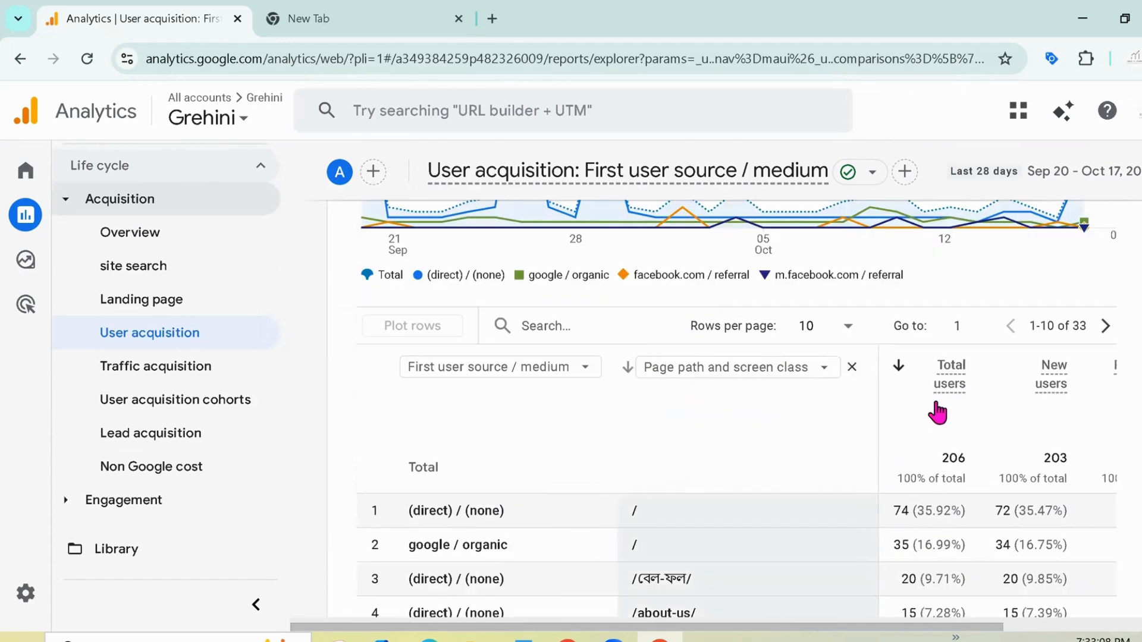
click(851, 367)
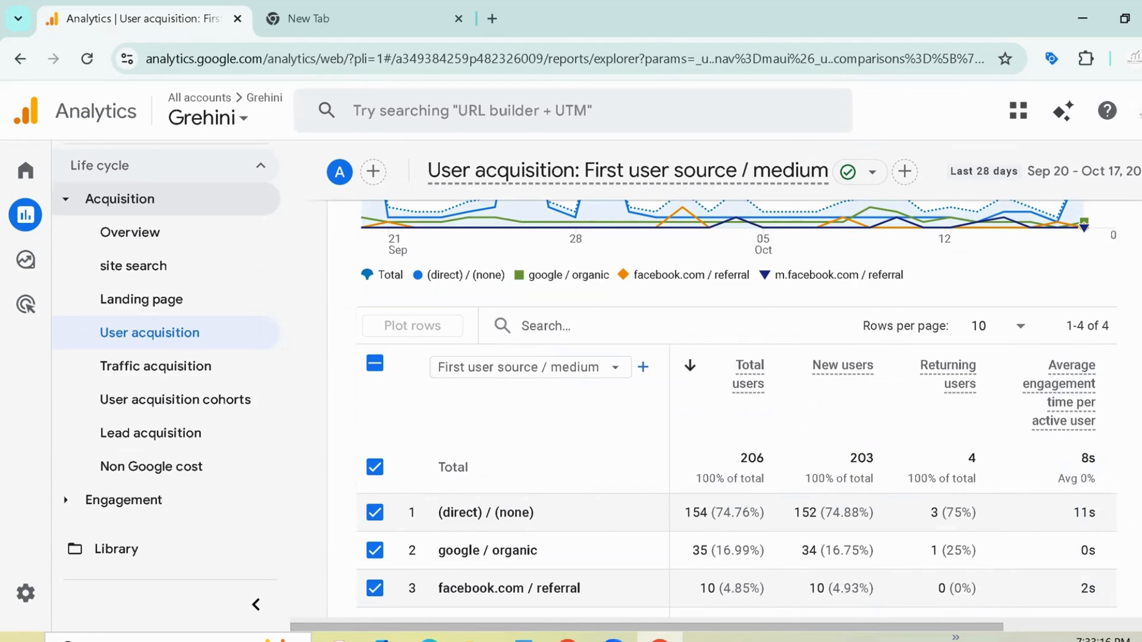
Step: Set the time interval of the total users chart to Week and inspect the values at its last data point
scroll(714, 416, up, 5)
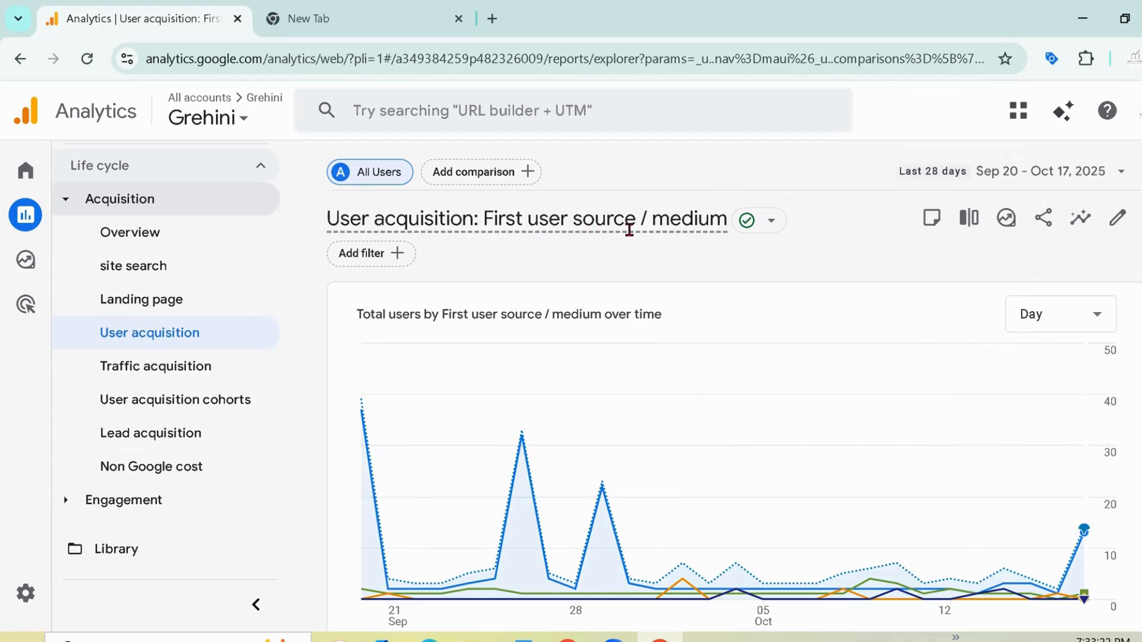
click(1100, 322)
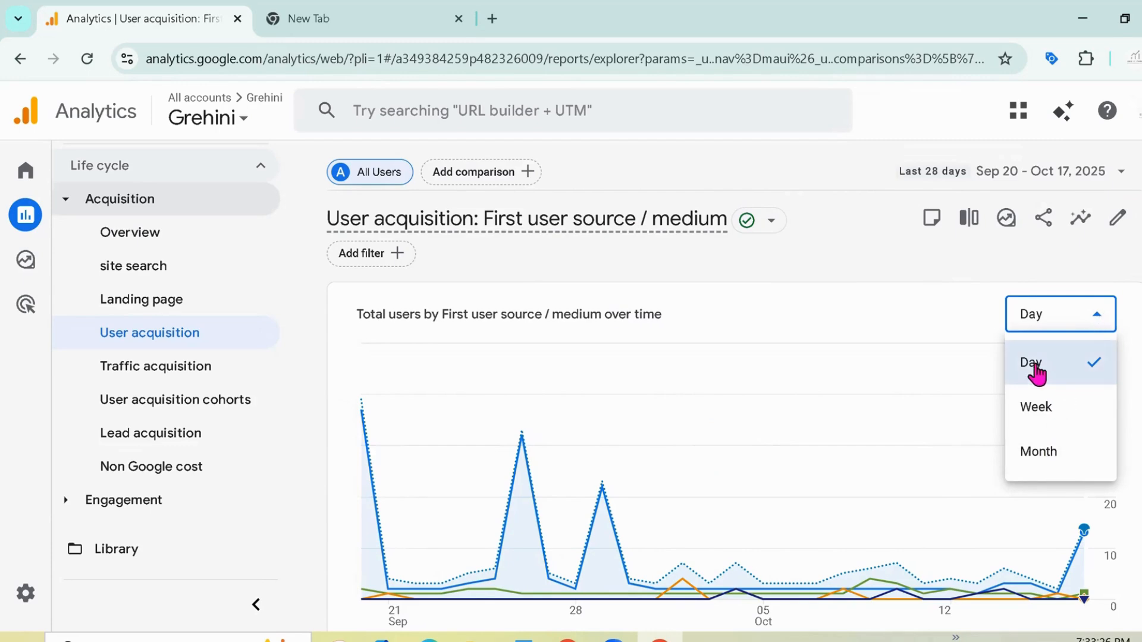
click(1048, 414)
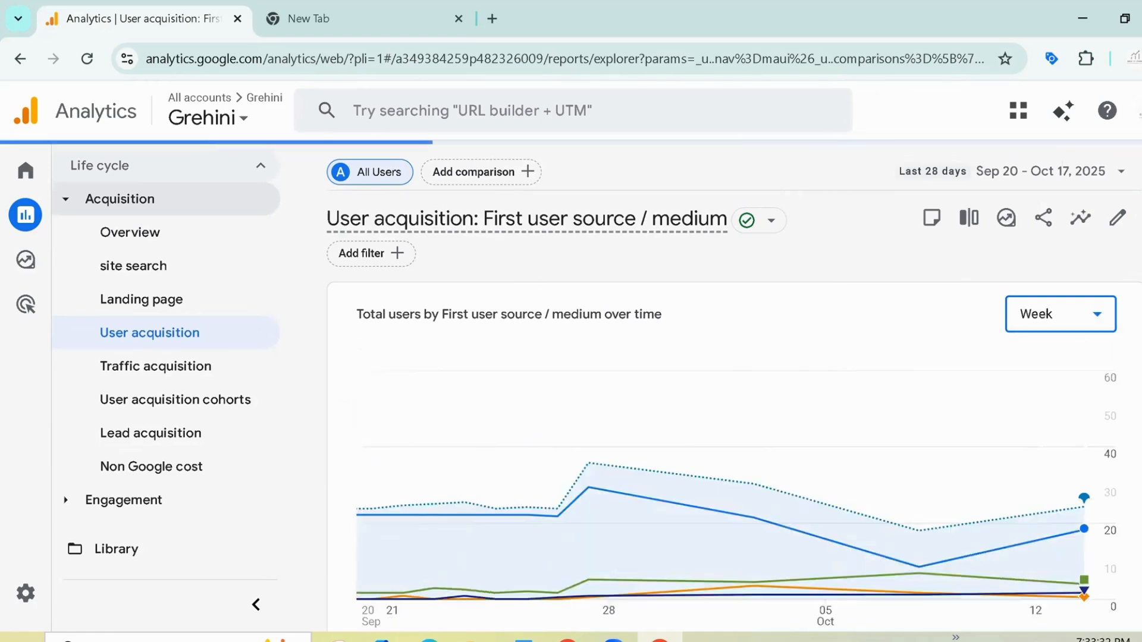
scroll(734, 386, down, 2)
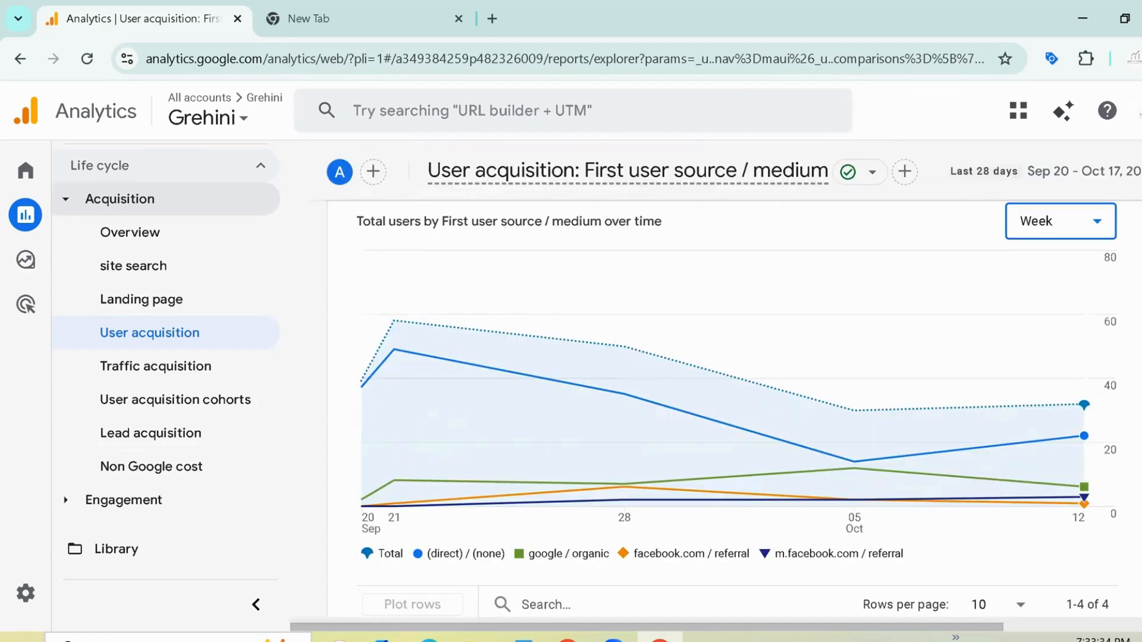
mouse_move(1084, 406)
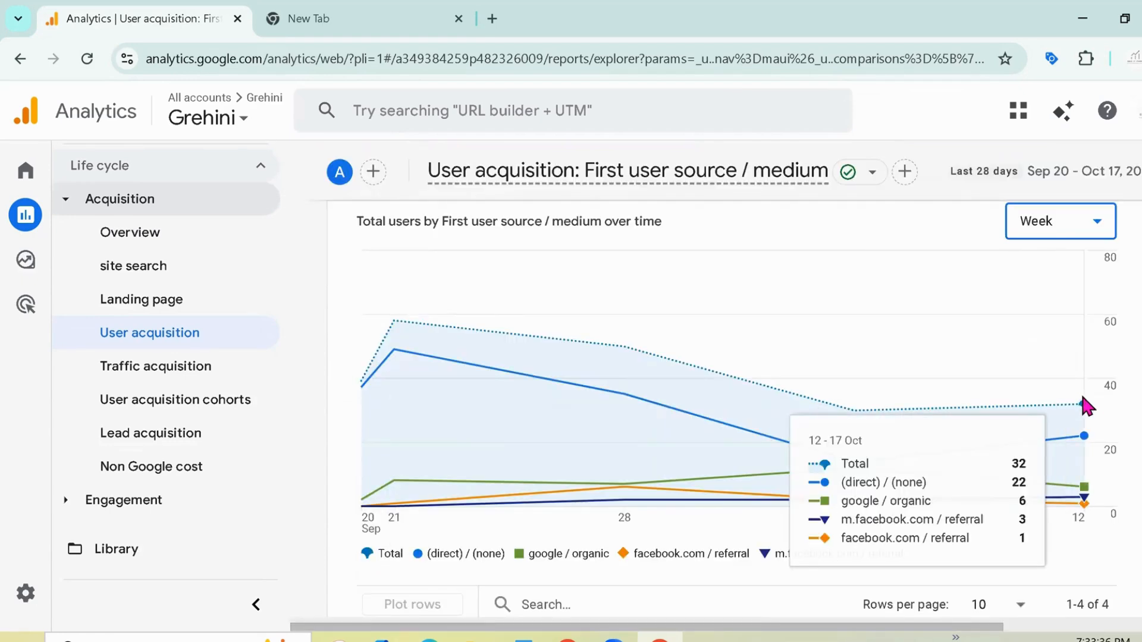
Step: Set the time interval of the total users chart to Month and review the chart and the table beneath it
scroll(1127, 341, up, 2)
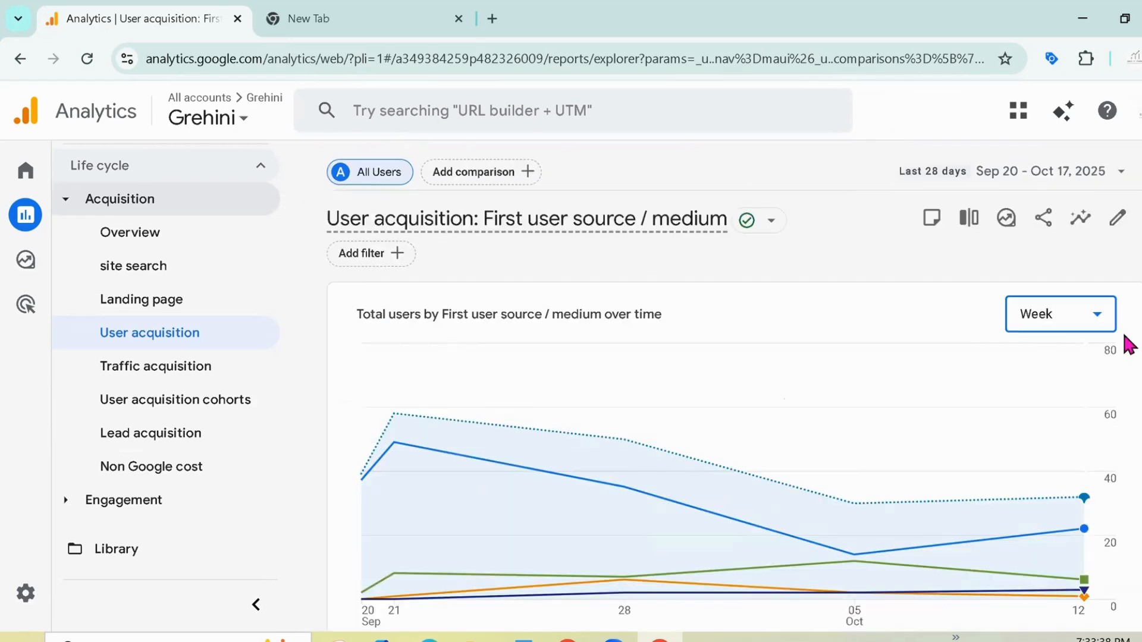
click(1095, 316)
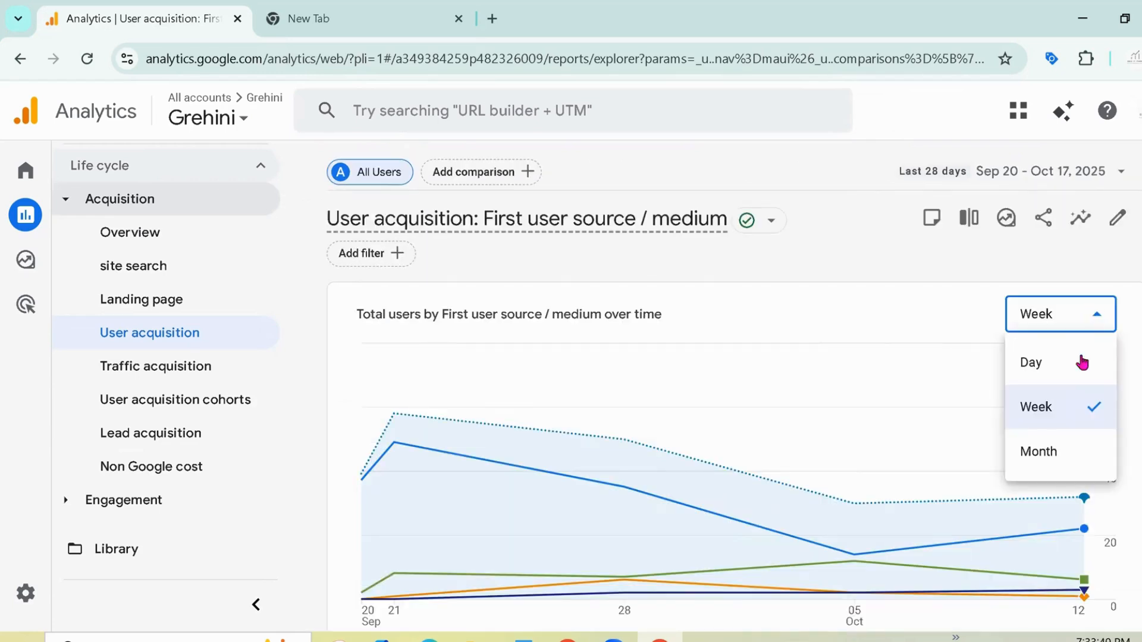
click(1043, 462)
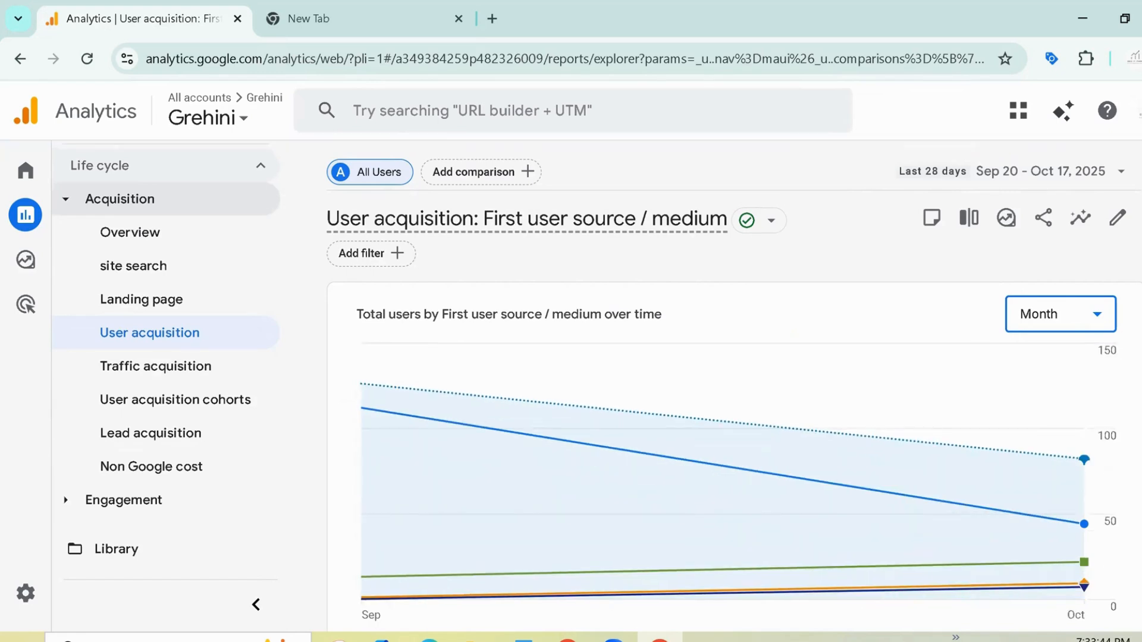
scroll(734, 403, down, 8)
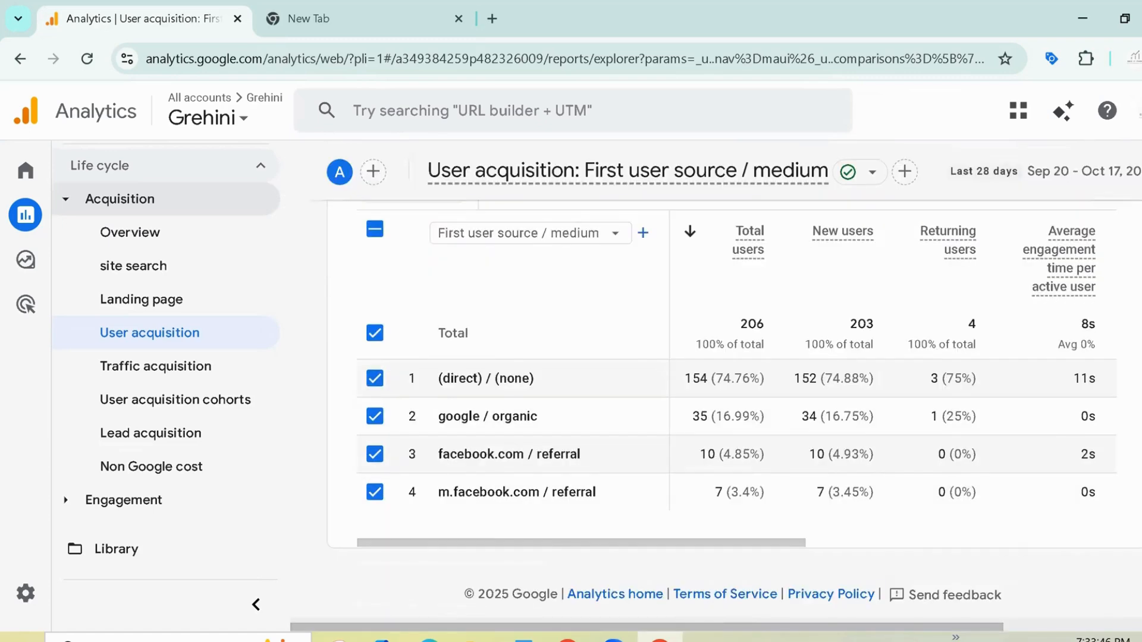
scroll(734, 403, up, 7)
scroll(1091, 344, up, 1)
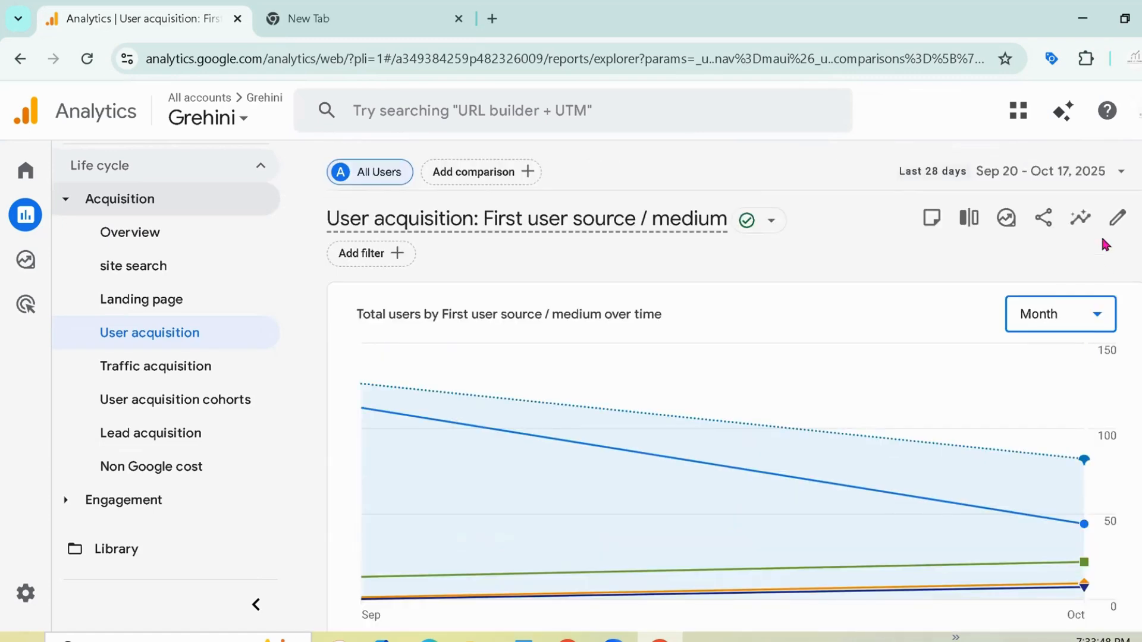
Step: Open the customization view of the User acquisition report, look through its data, filter, chart and summary card options, and return without saving
click(1118, 218)
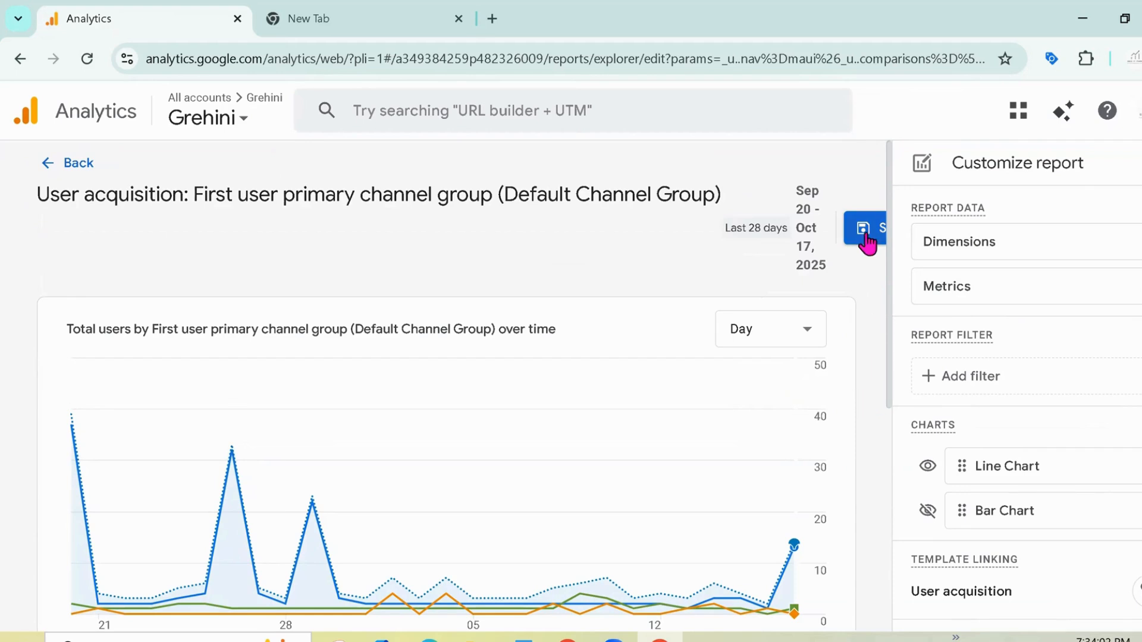
scroll(1017, 386, down, 3)
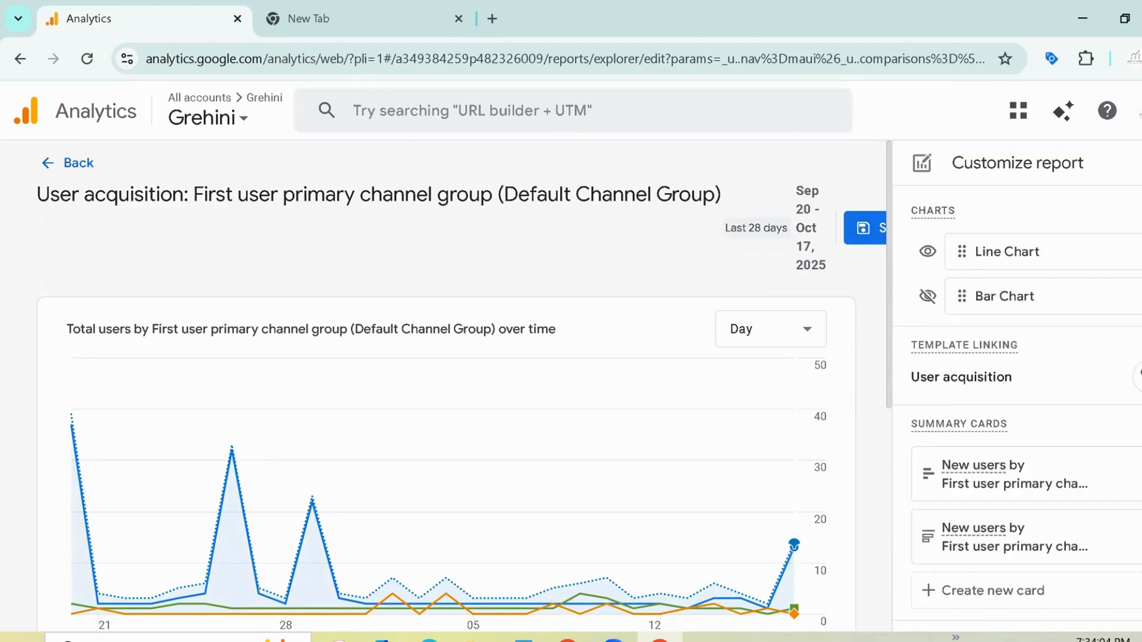
scroll(1018, 387, up, 3)
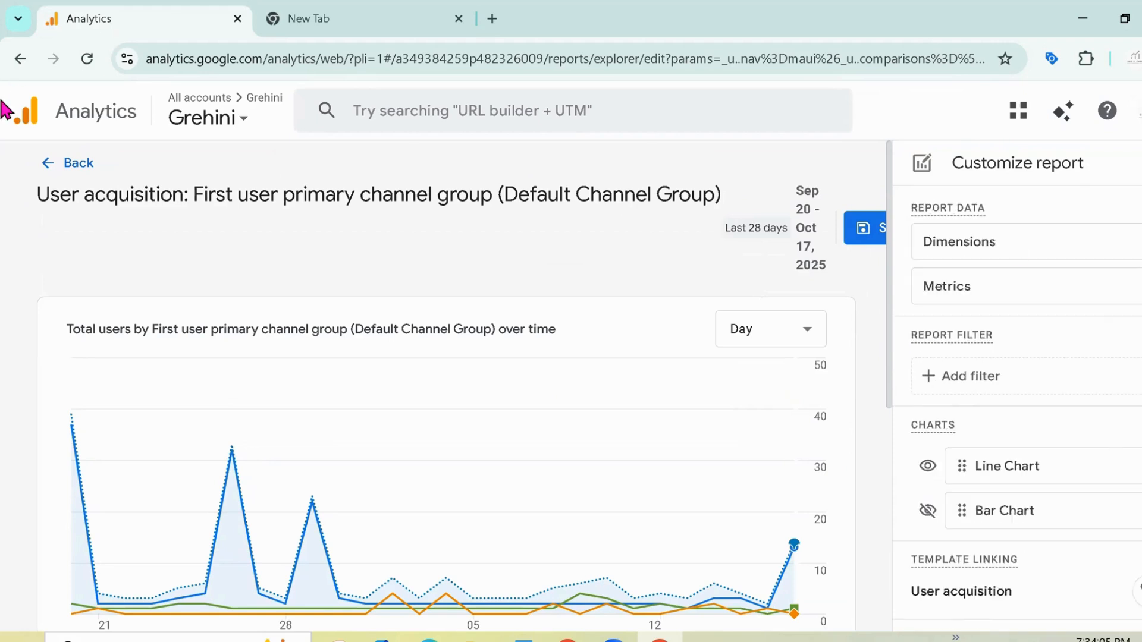
click(70, 164)
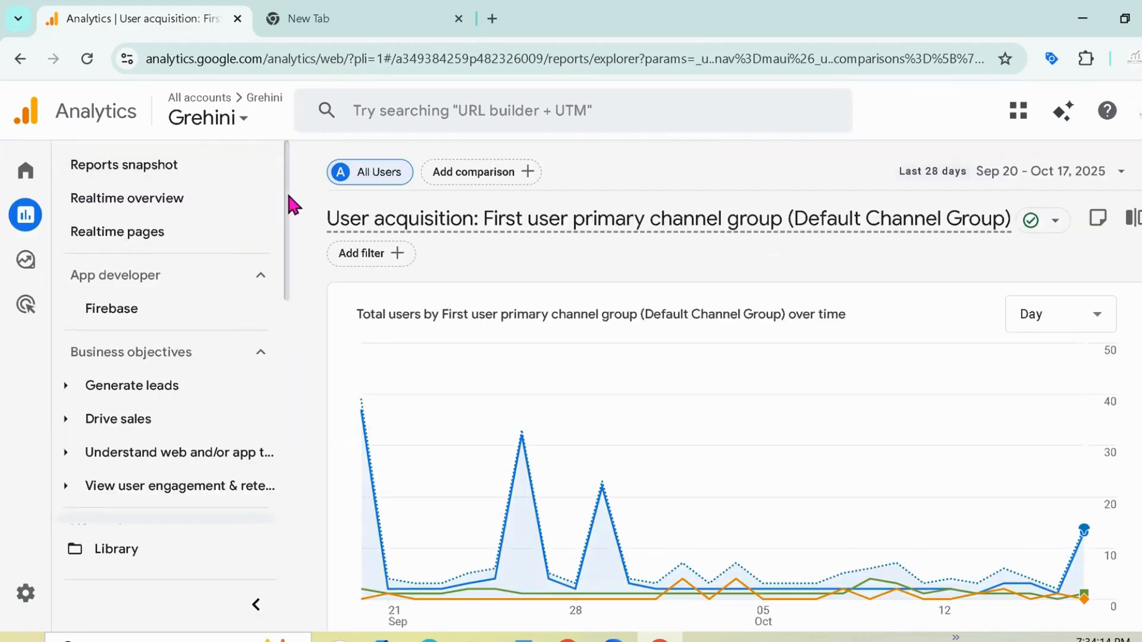
Step: Open the Traffic acquisition report and review its table by session primary channel group
drag(292, 205, 275, 353)
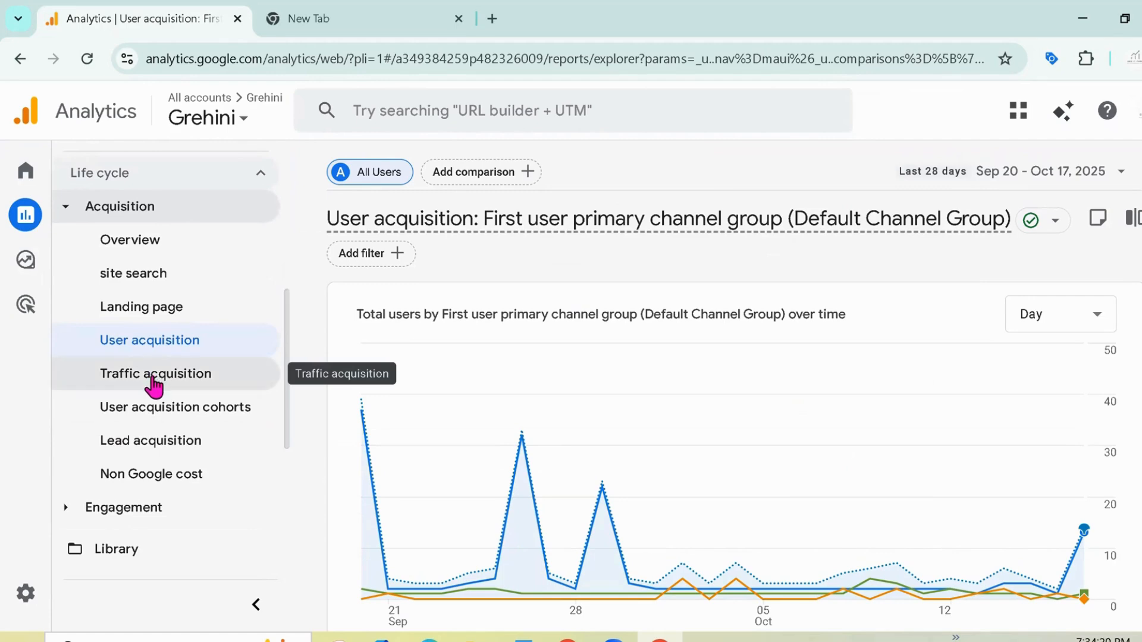
click(152, 381)
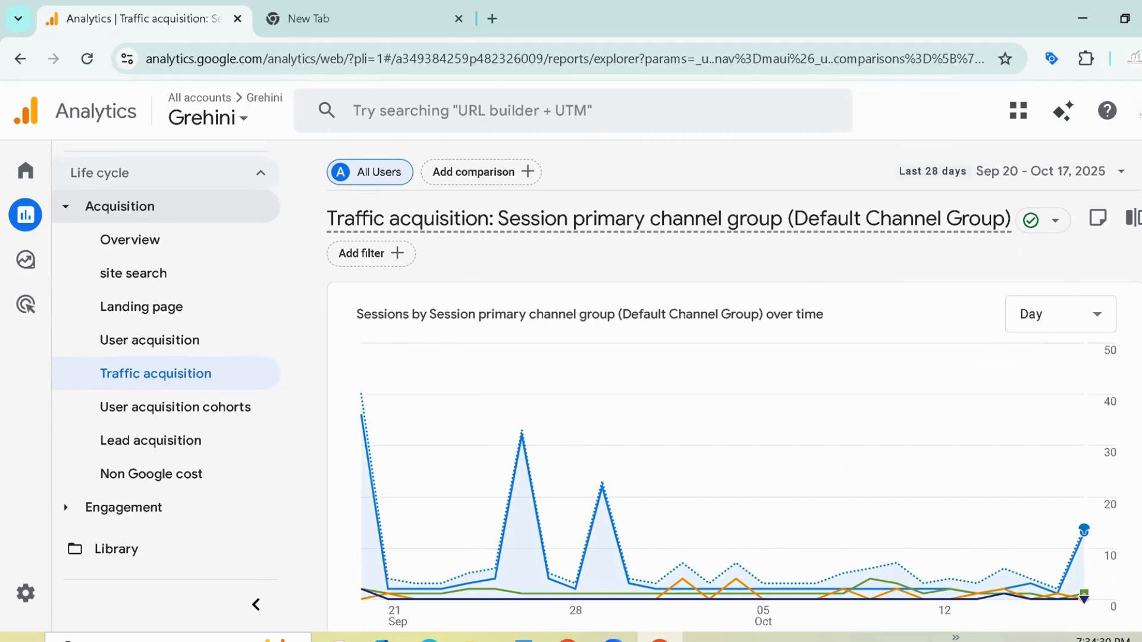
scroll(722, 416, down, 7)
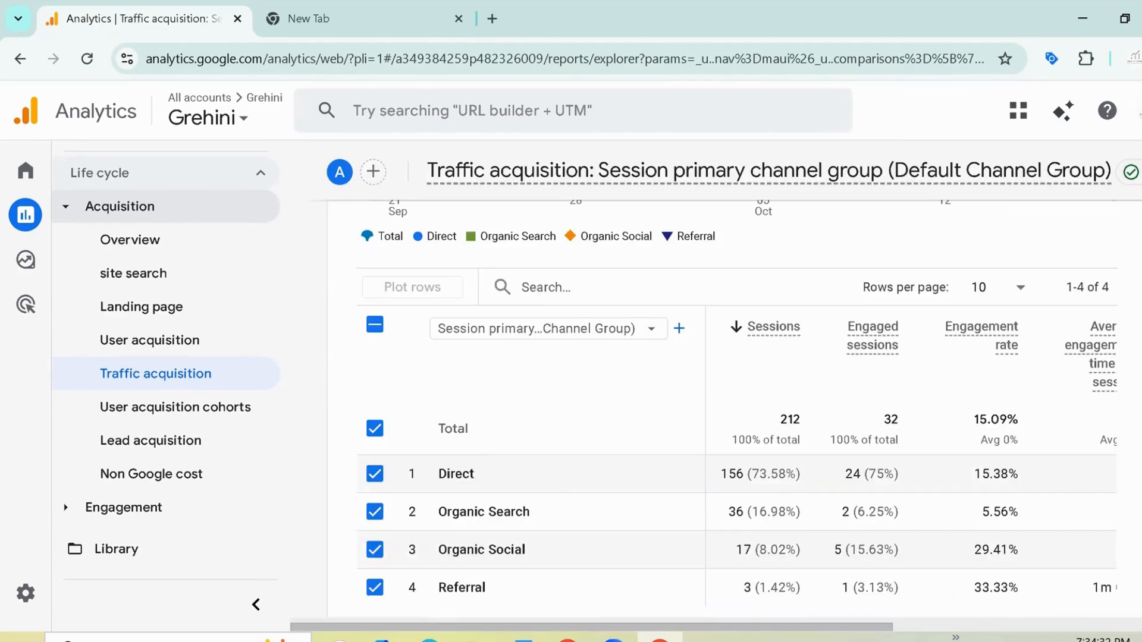
Step: Set the traffic acquisition table's primary dimension to Session default channel group and review its rows
scroll(721, 405, up, 1)
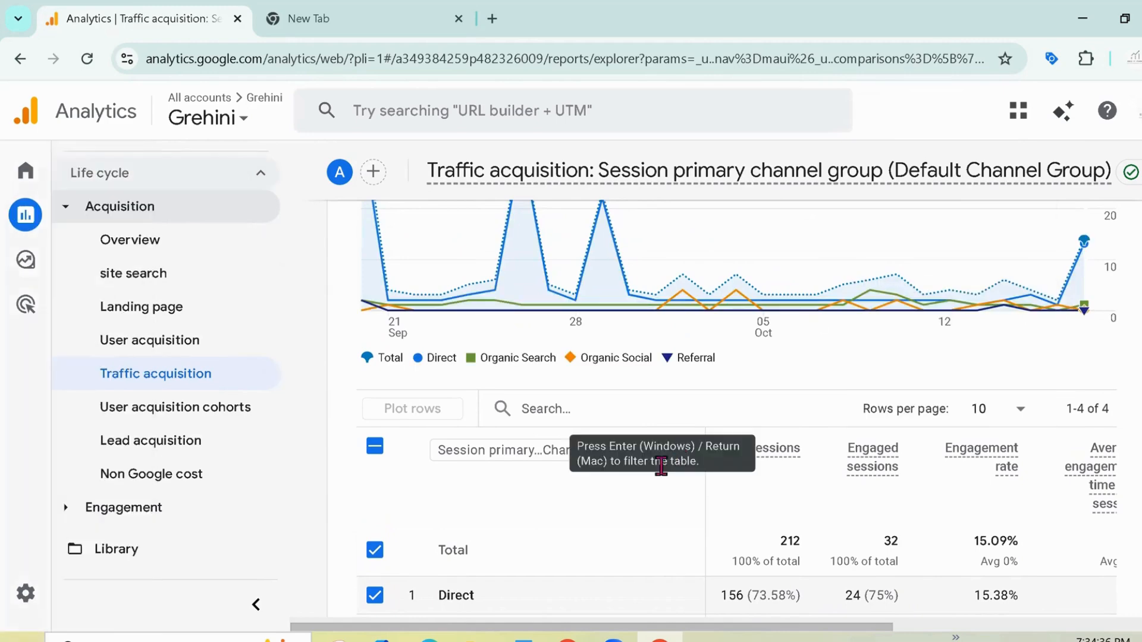
click(663, 451)
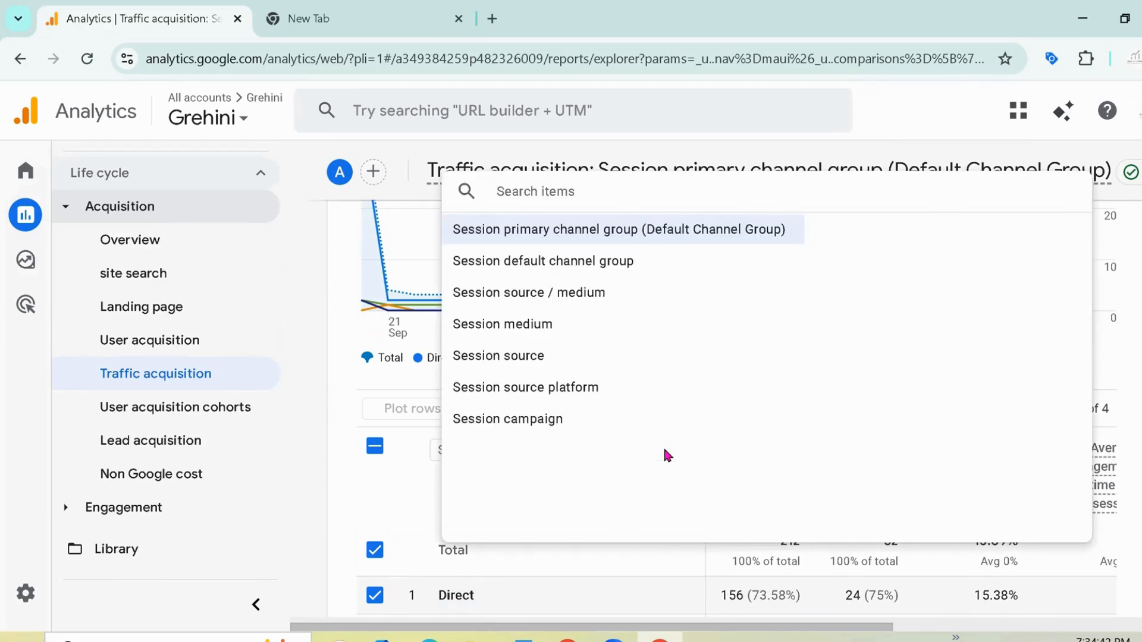
click(566, 262)
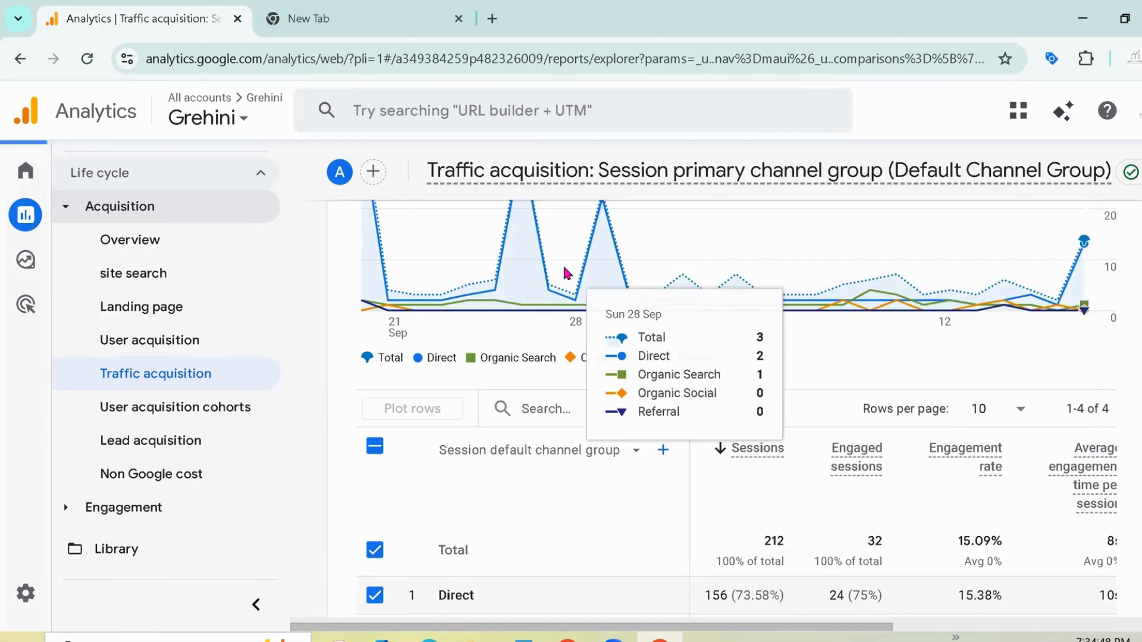
scroll(596, 505, down, 3)
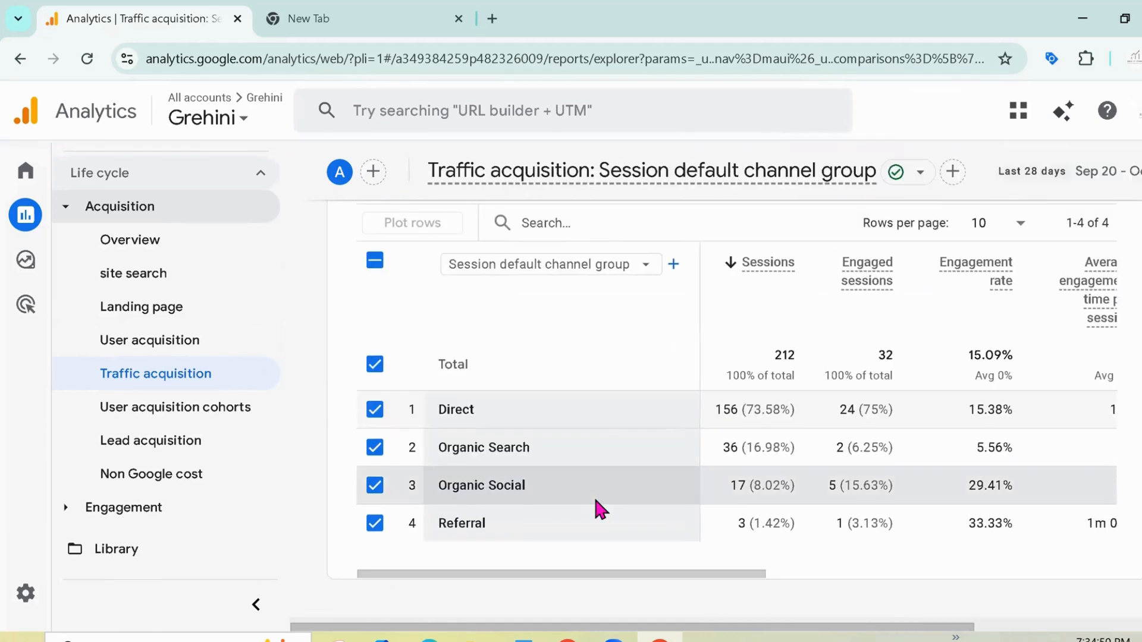
Step: Add the geography dimension Country as secondary dimension to the traffic acquisition table and review the rows and the sessions chart
click(674, 264)
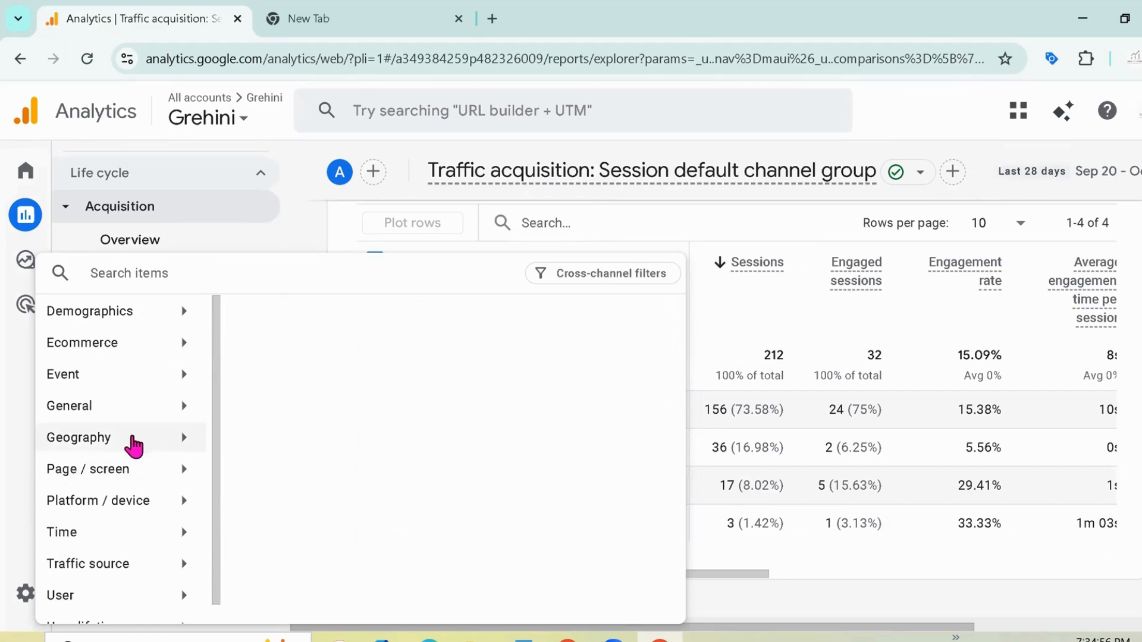
click(184, 440)
click(276, 345)
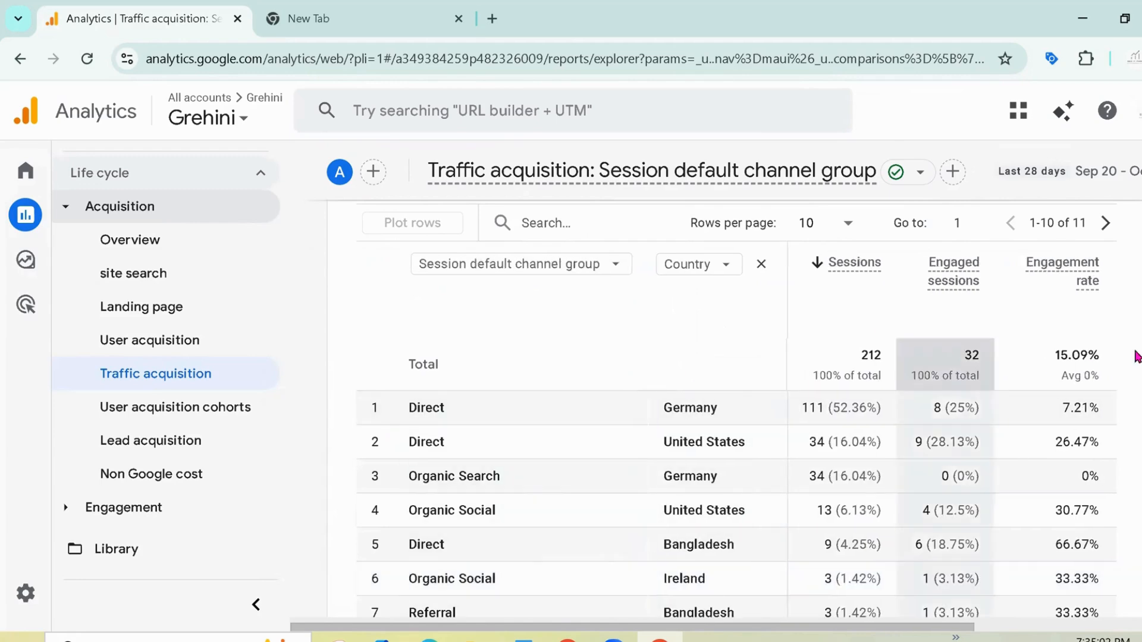
scroll(1136, 354, down, 4)
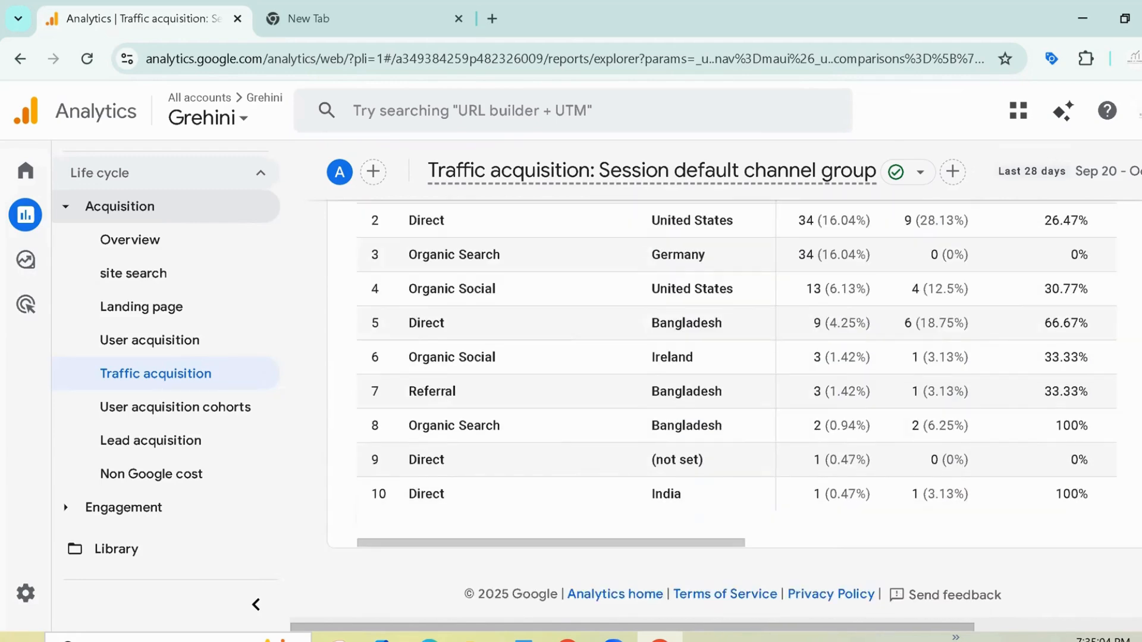
scroll(737, 357, up, 3)
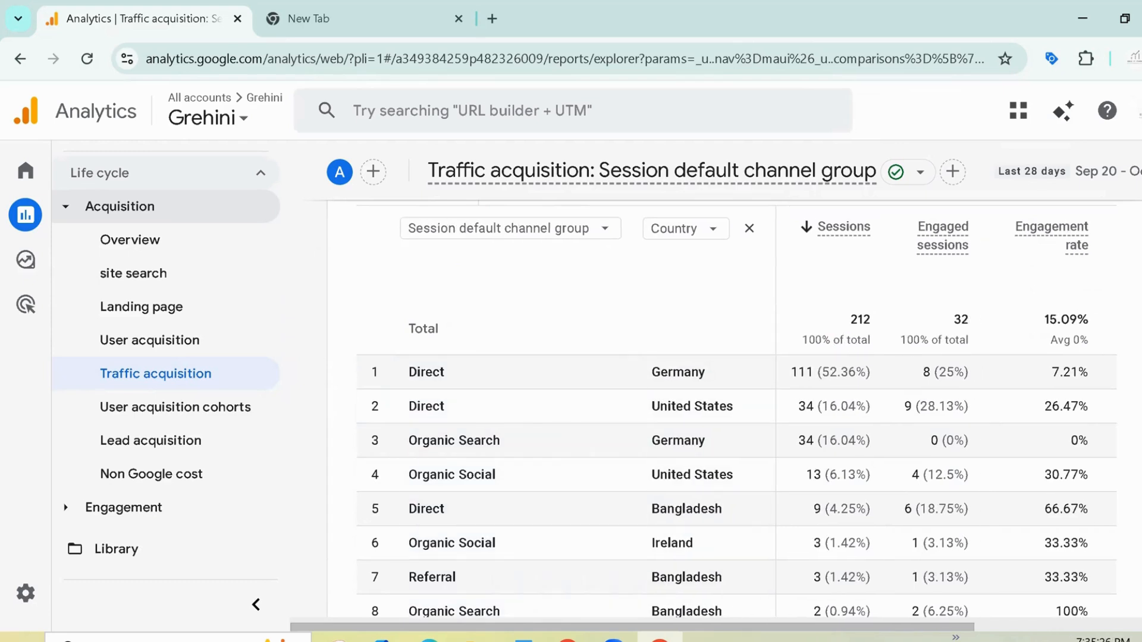
scroll(714, 416, up, 8)
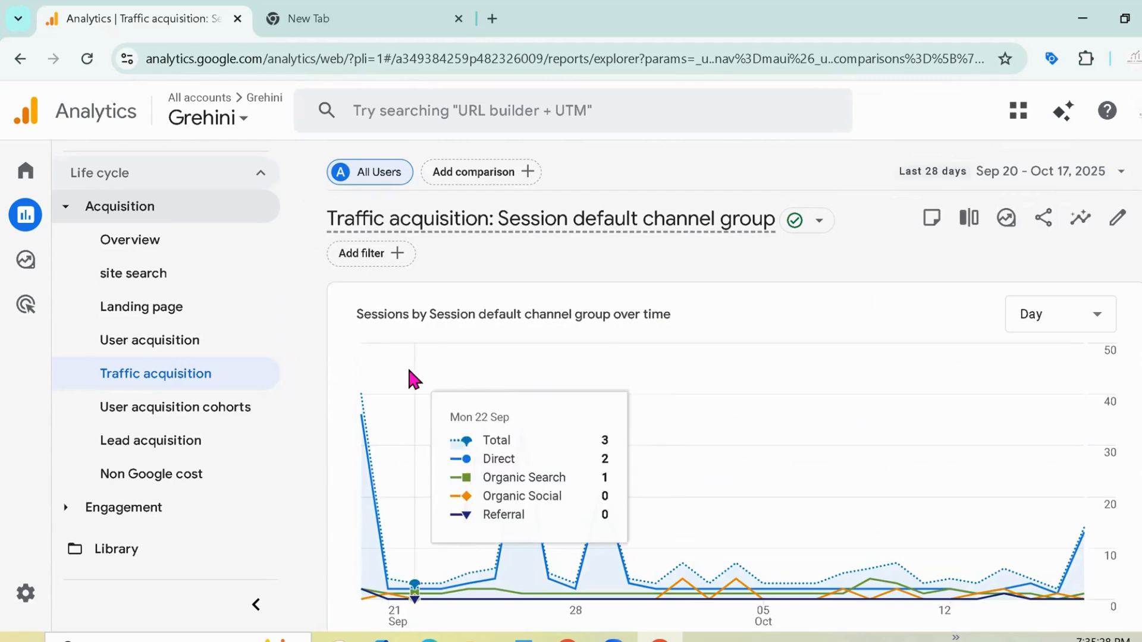